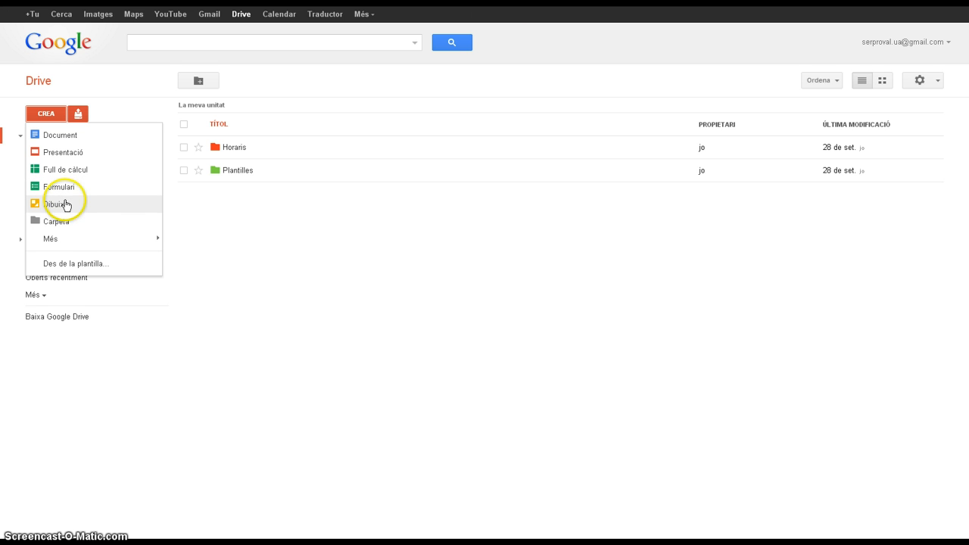
left_click(65, 241)
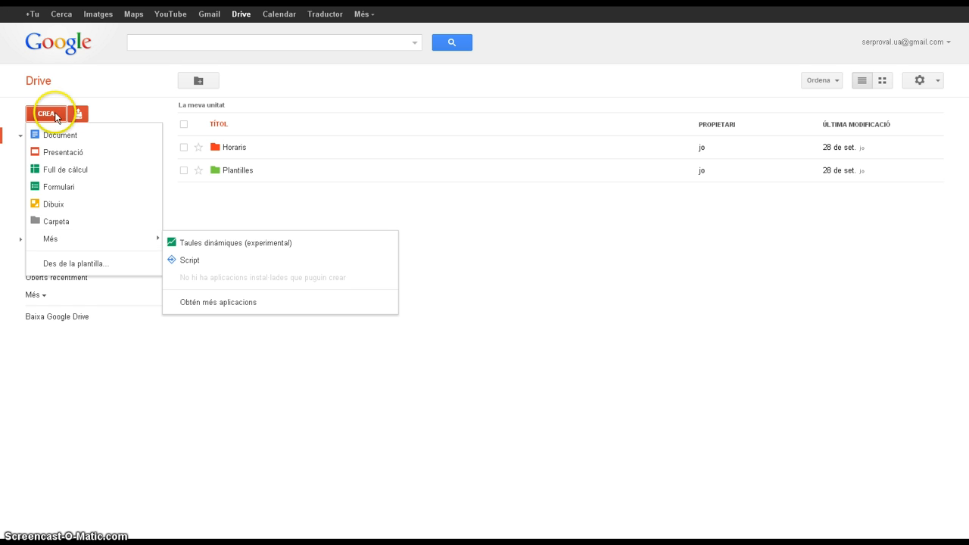
left_click(68, 79)
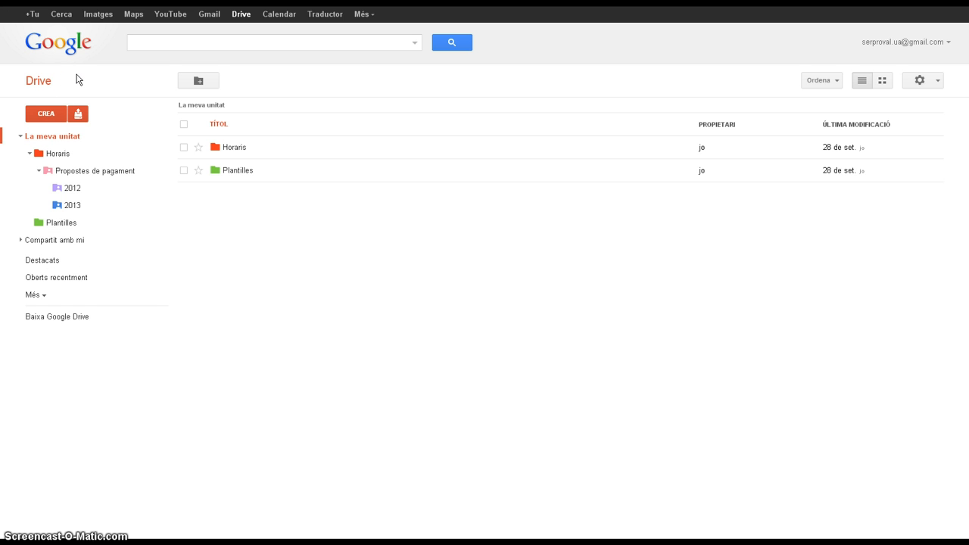
left_click(72, 82)
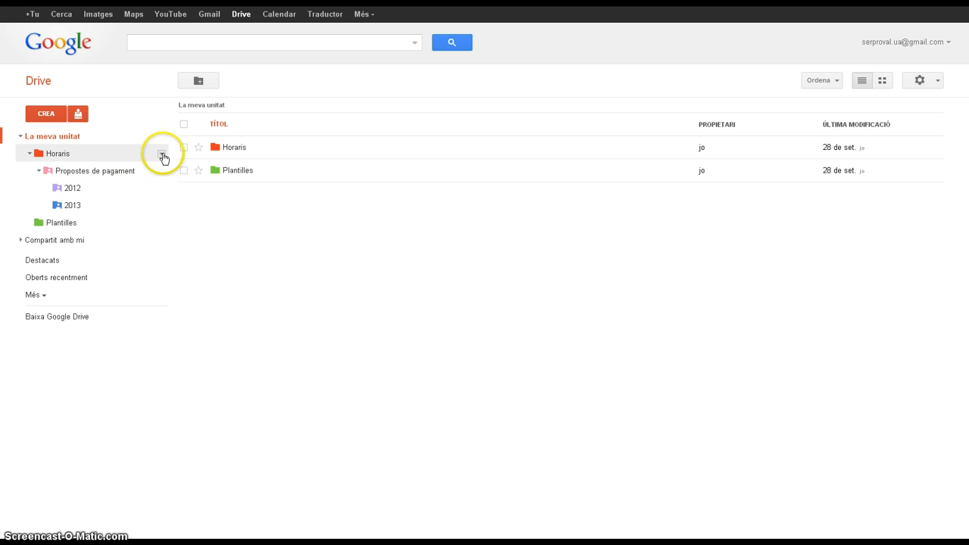
Create a new text document inside the Horaris folder.
right_click(83, 156)
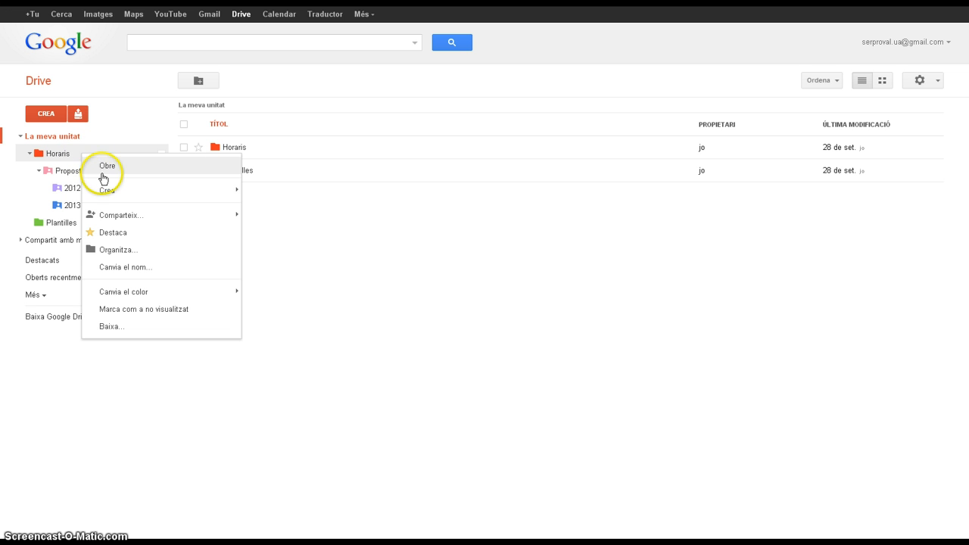
mouse_move(109, 196)
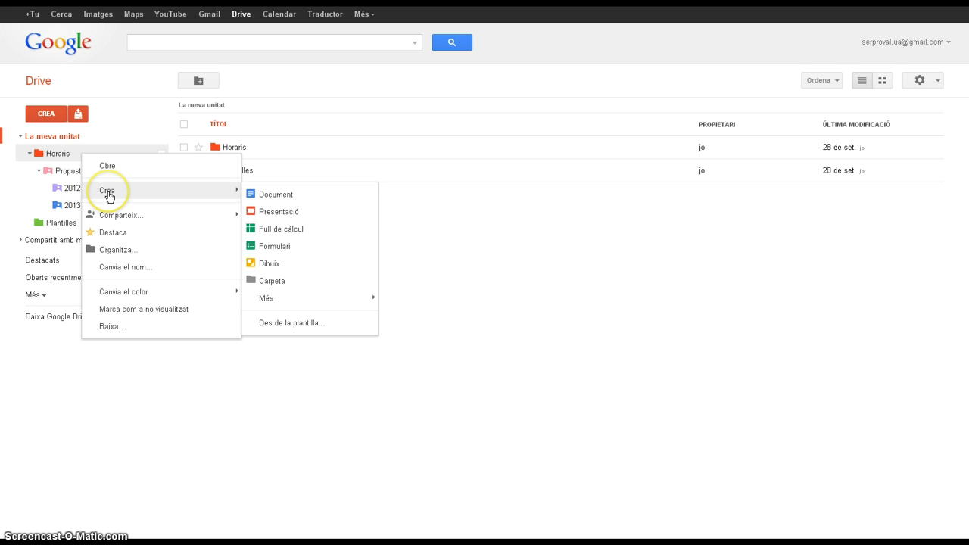
left_click(270, 196)
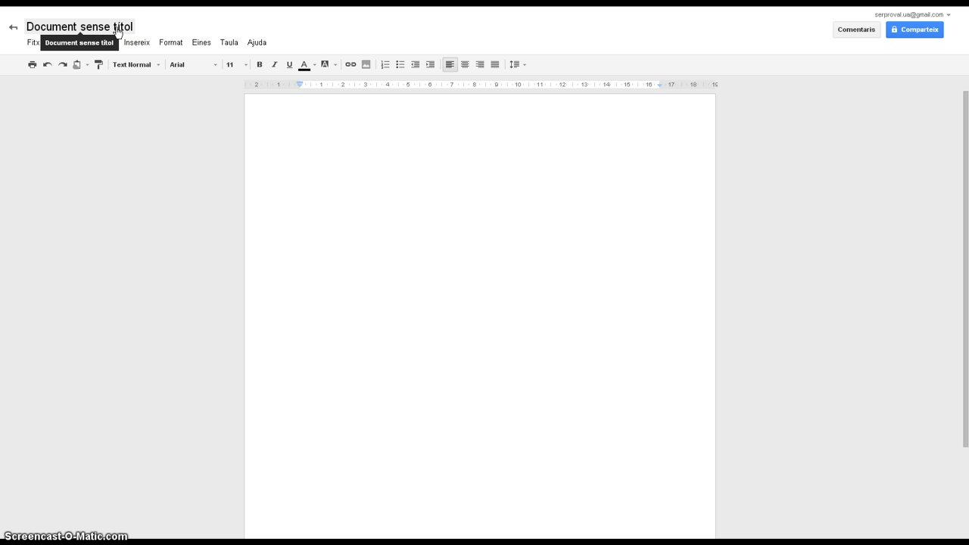
Rename the document as "Document inicial" and write "hola" on its first line.
left_click(118, 32)
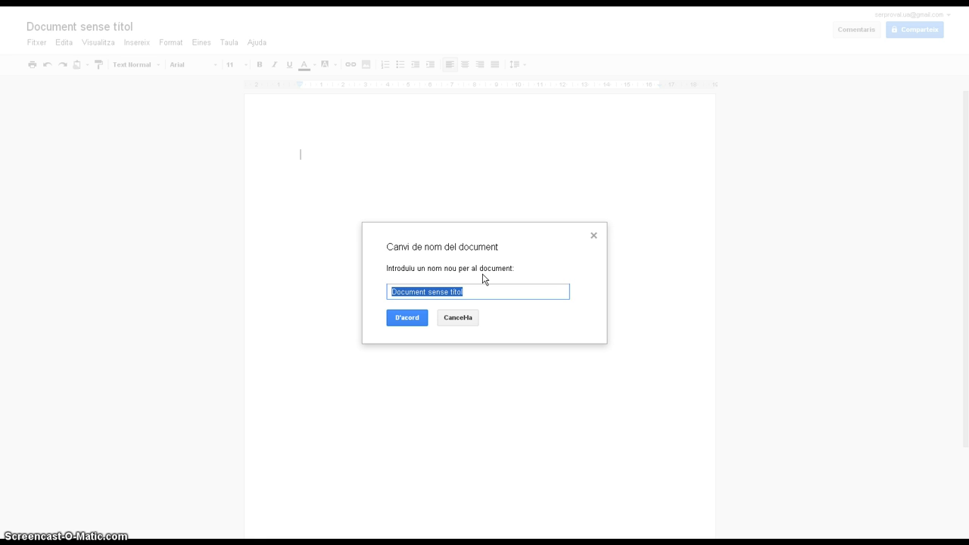
type("Doc")
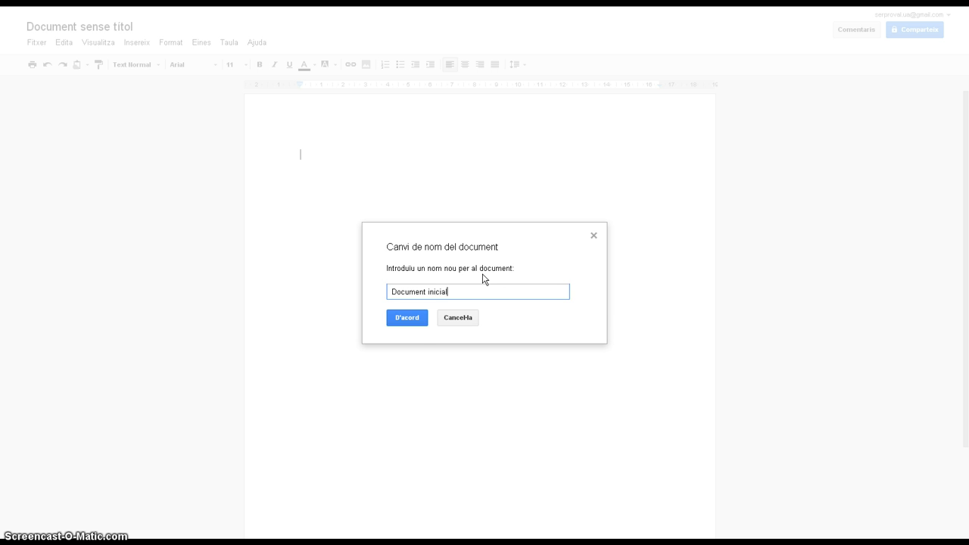
type("ument inicial")
left_click(407, 317)
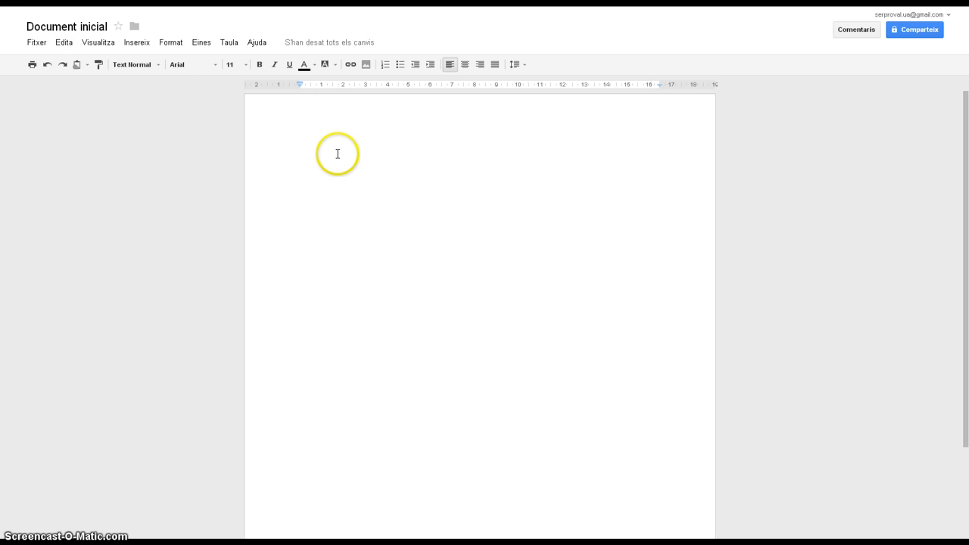
type("hola")
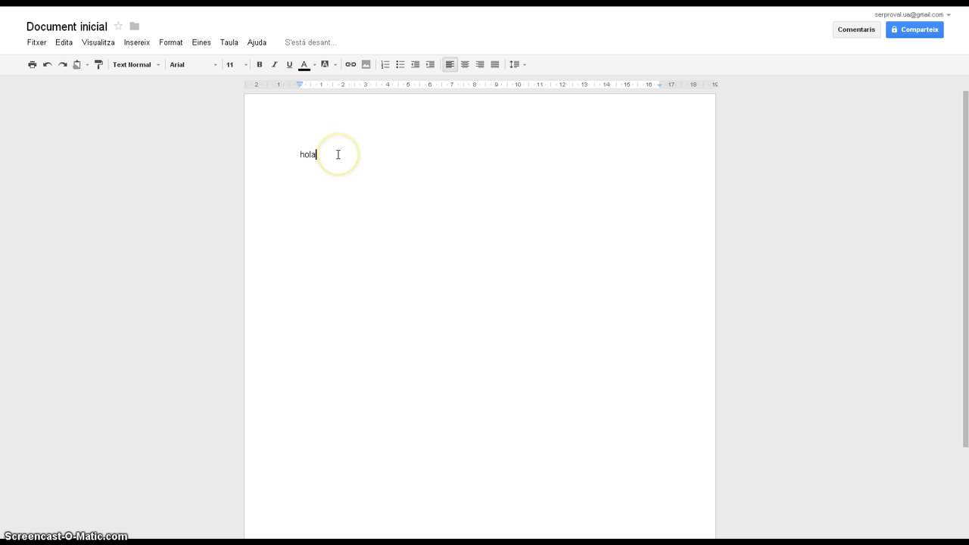
Highlight the word "hola" in yellow and make it bold and italic.
double_click(337, 154)
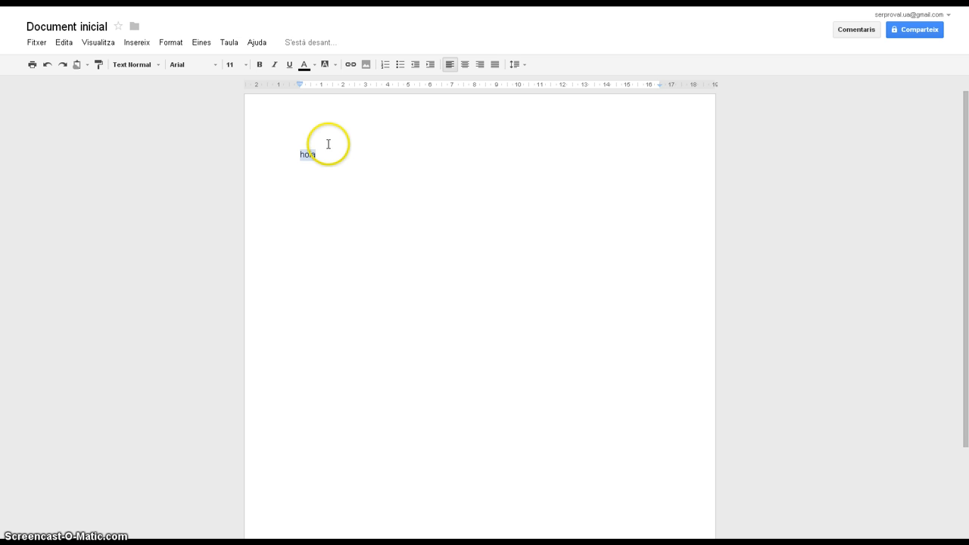
left_click(334, 64)
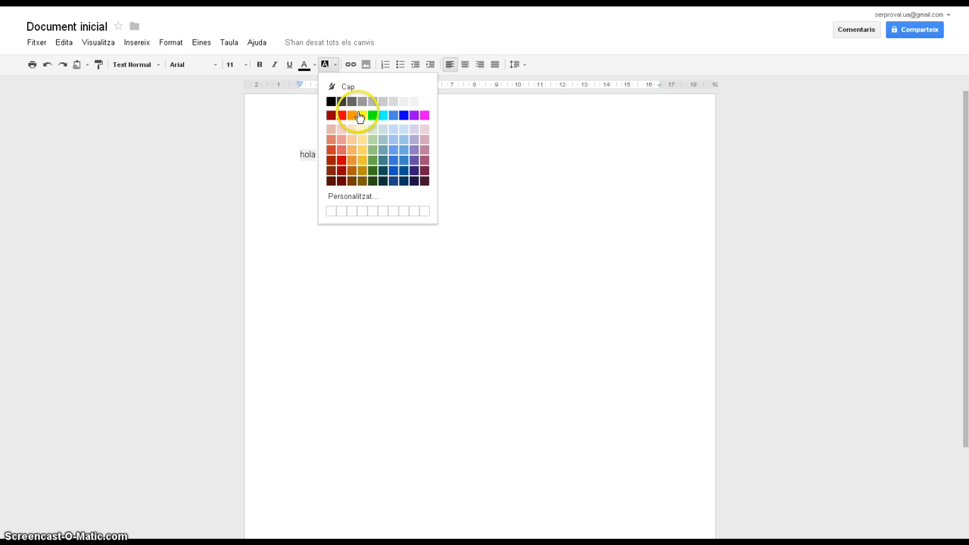
left_click(360, 115)
left_click(313, 174)
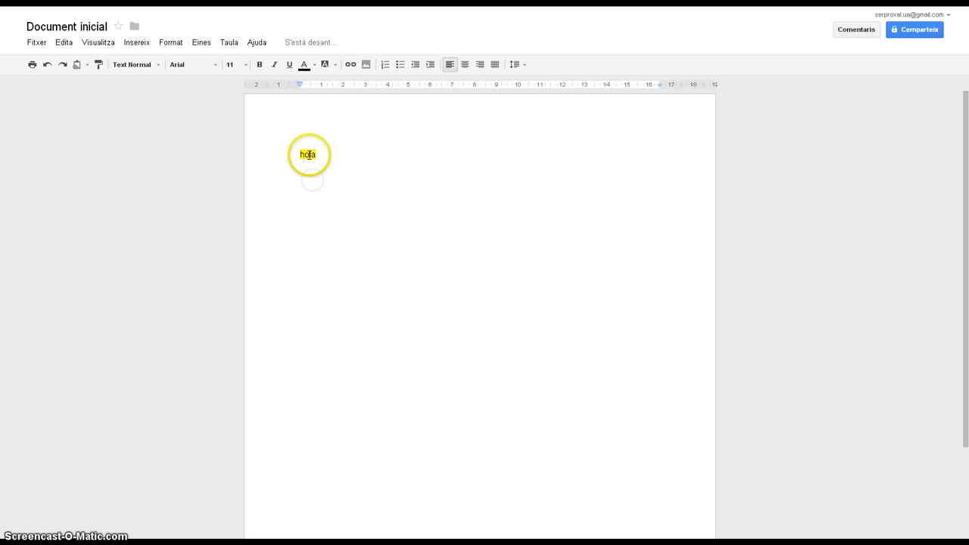
double_click(308, 154)
left_click(274, 65)
left_click(258, 64)
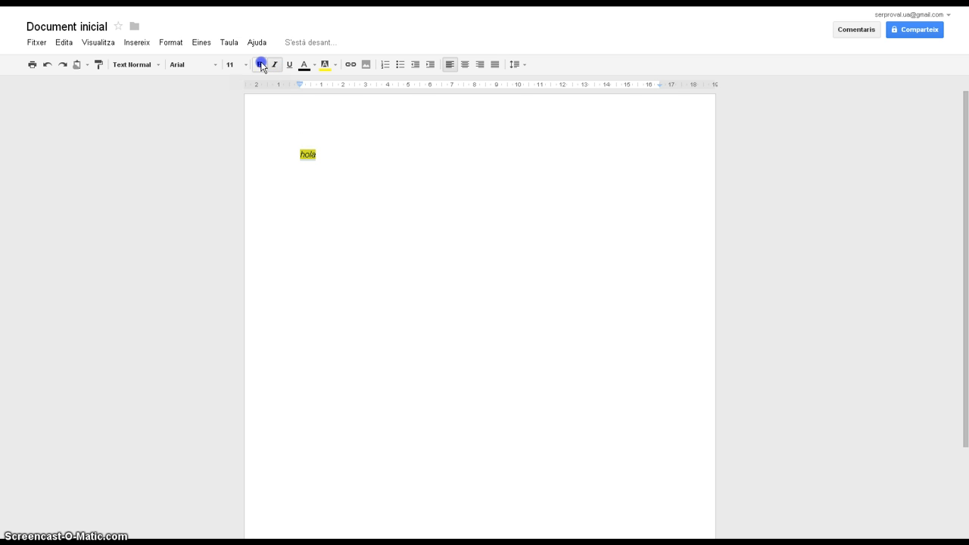
Set the background of "hola" to white and remove its bold and italic formatting.
left_click(333, 66)
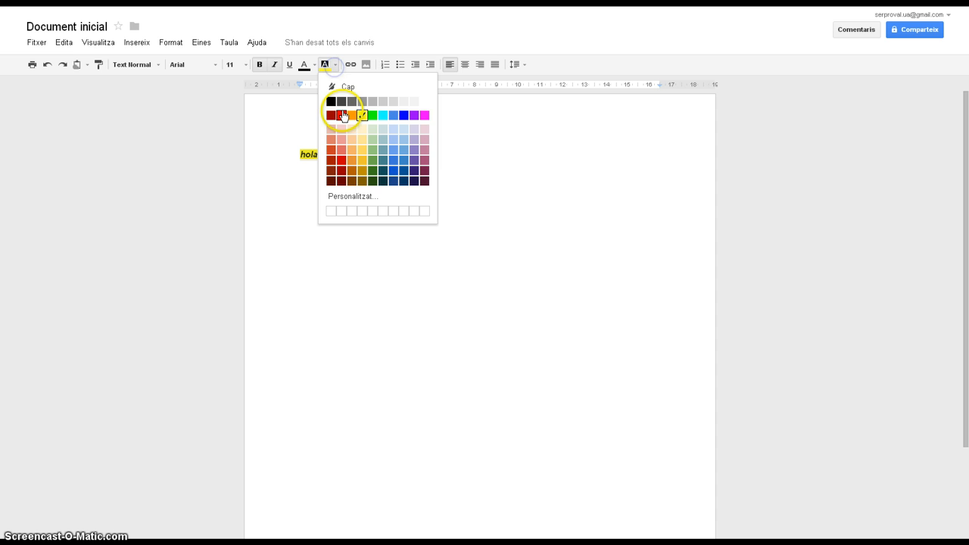
left_click(423, 103)
left_click(274, 64)
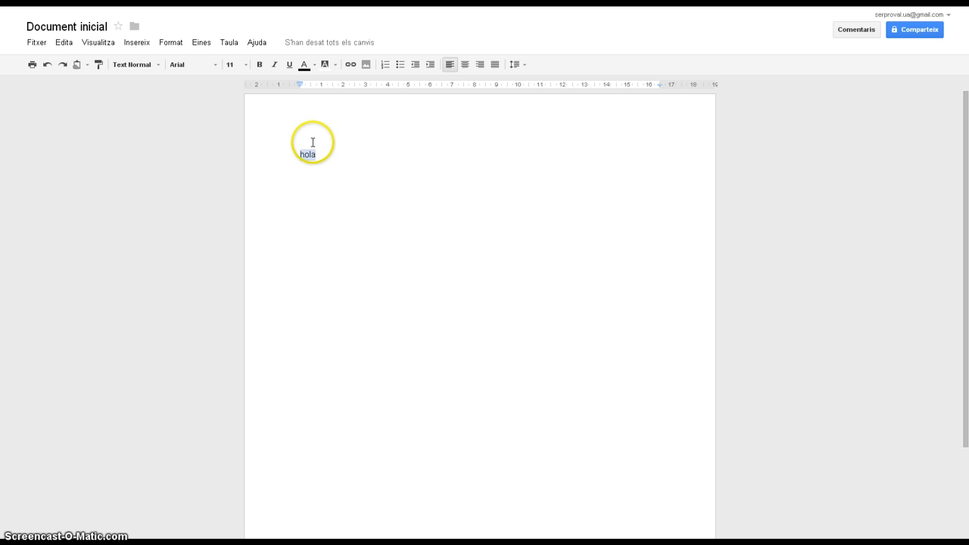
Continue the line after "hola" with a comma and the text "com".
left_click(316, 156)
type(",")
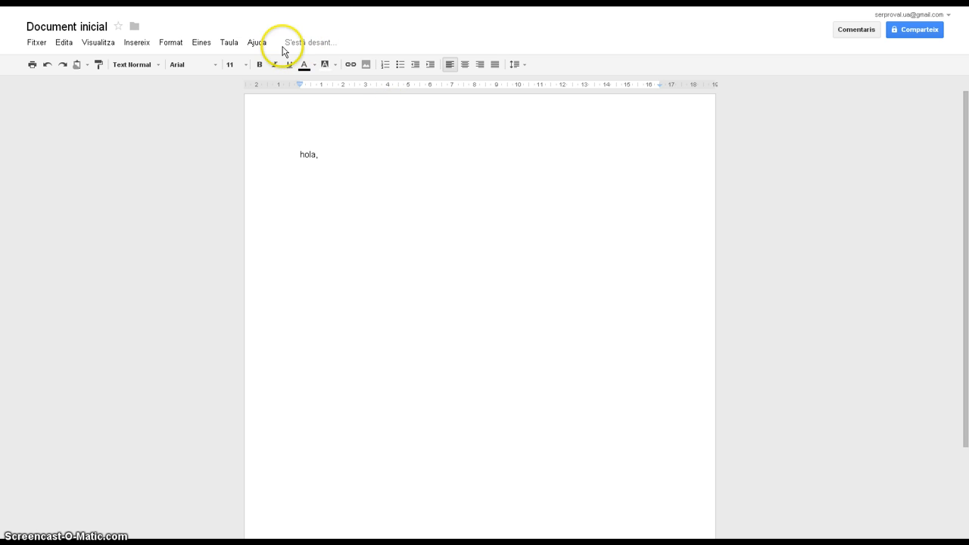
left_click(326, 155)
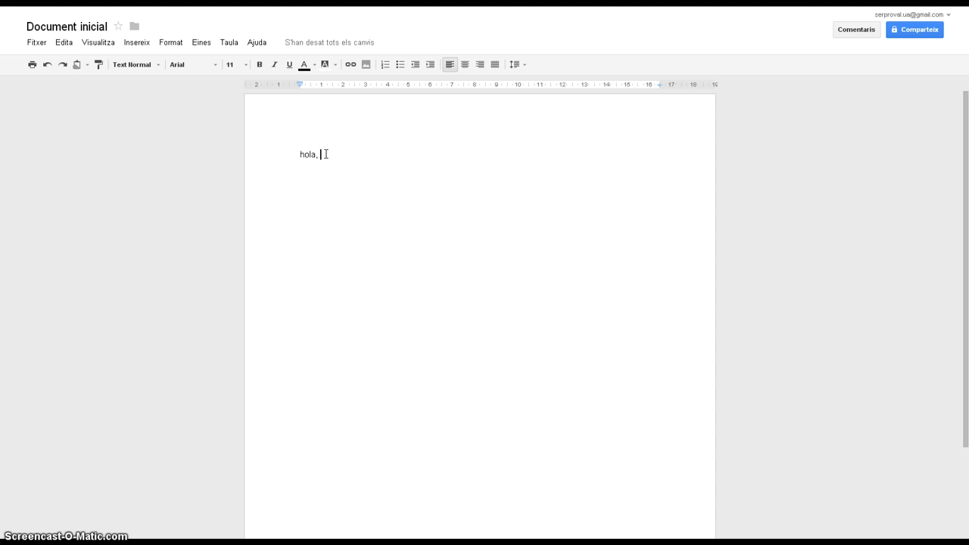
type("com estàs?")
left_click(374, 154)
Return to the Drive file list and create a shared presentation with the Clar theme in the Propostes de pagament folder.
left_click(113, 2)
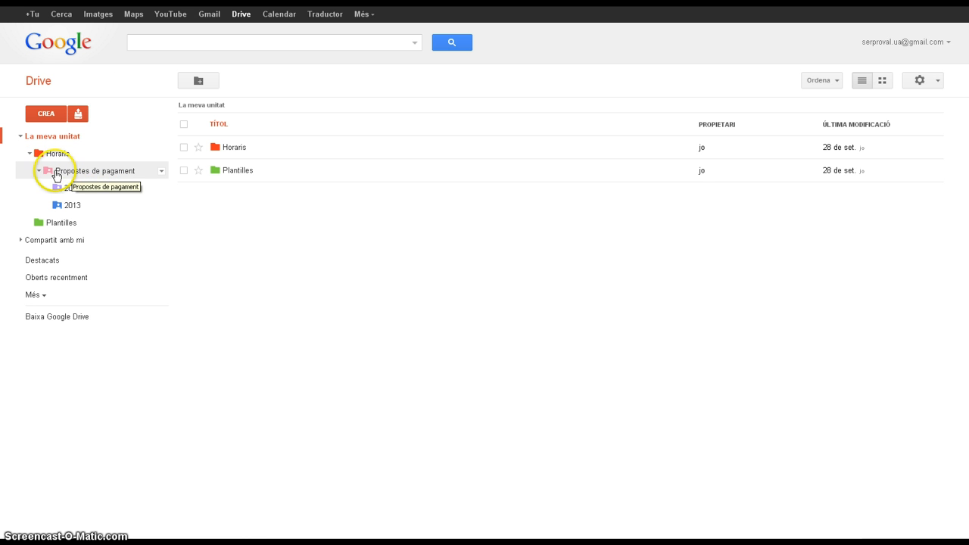
left_click(161, 174)
left_click(177, 213)
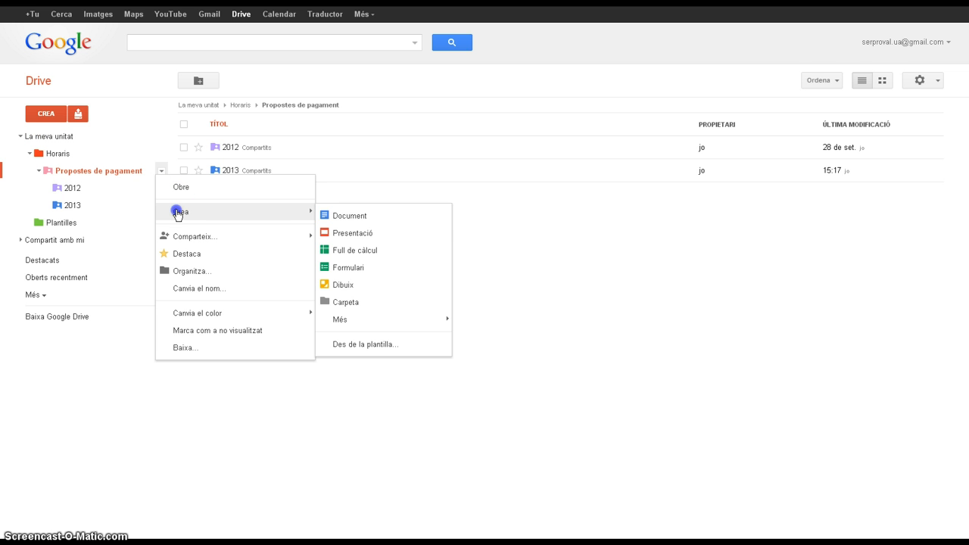
left_click(336, 233)
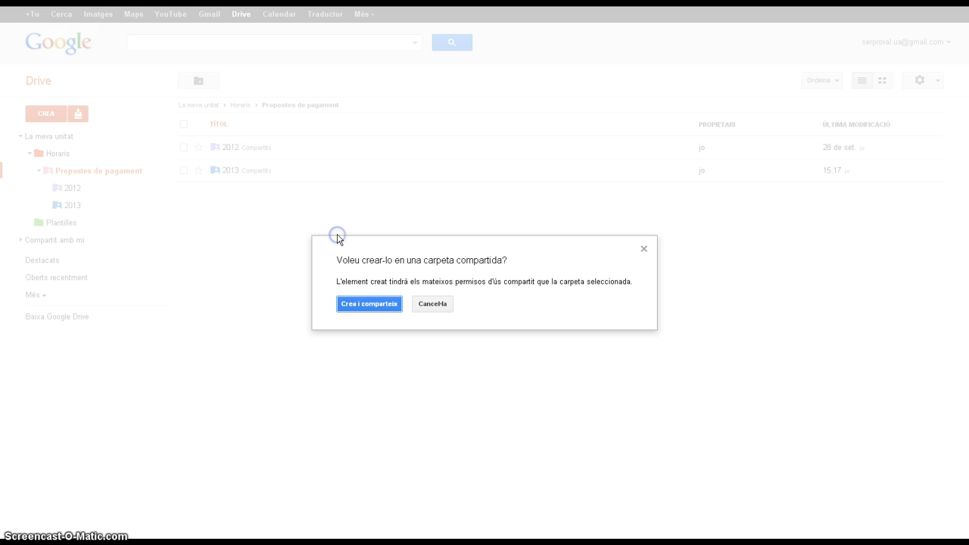
left_click(363, 306)
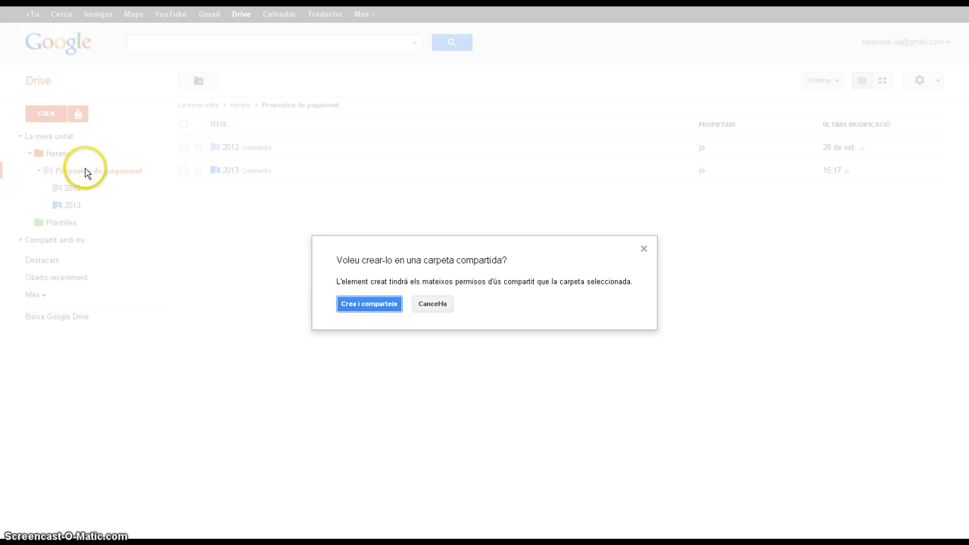
left_click(354, 303)
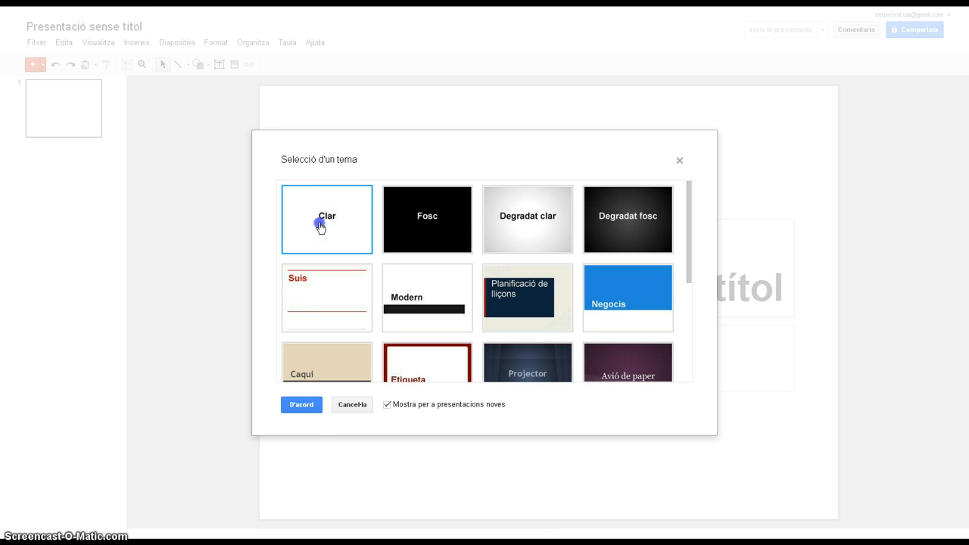
left_click(302, 404)
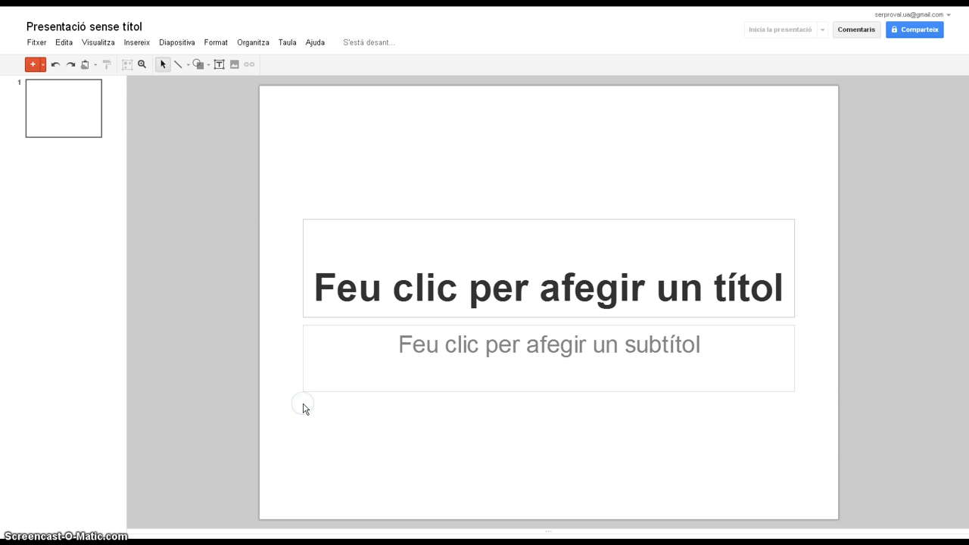
Rename the presentation as "Presentació inicial".
left_click(61, 29)
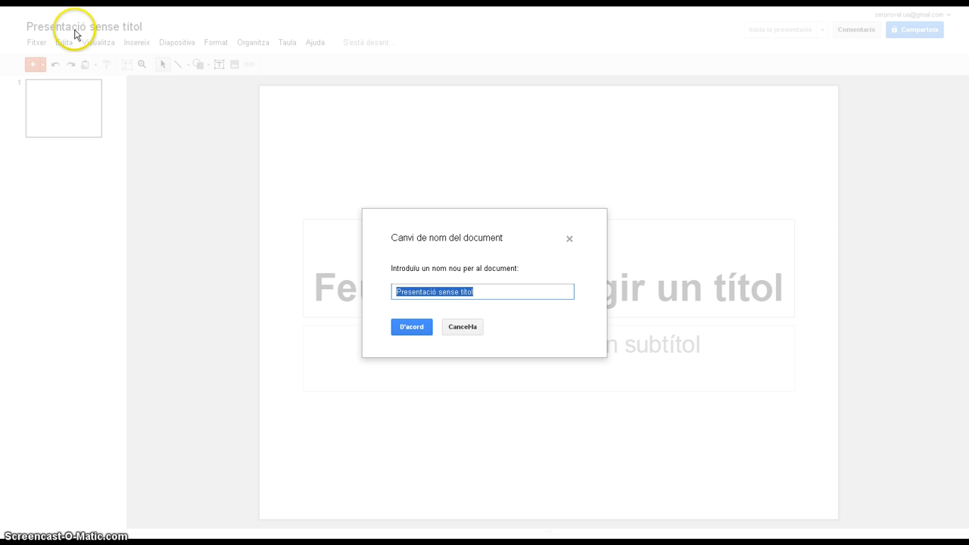
type("Pr")
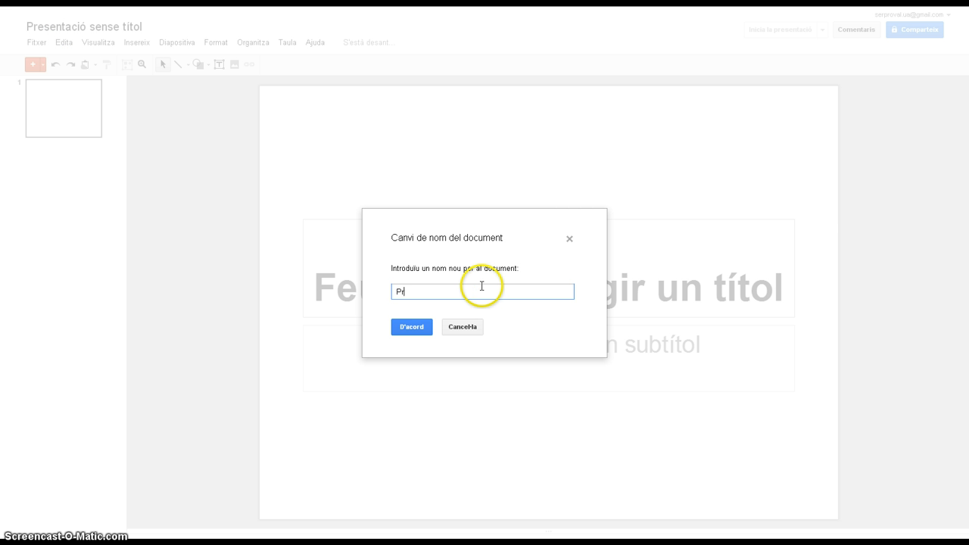
type("esentació inicial")
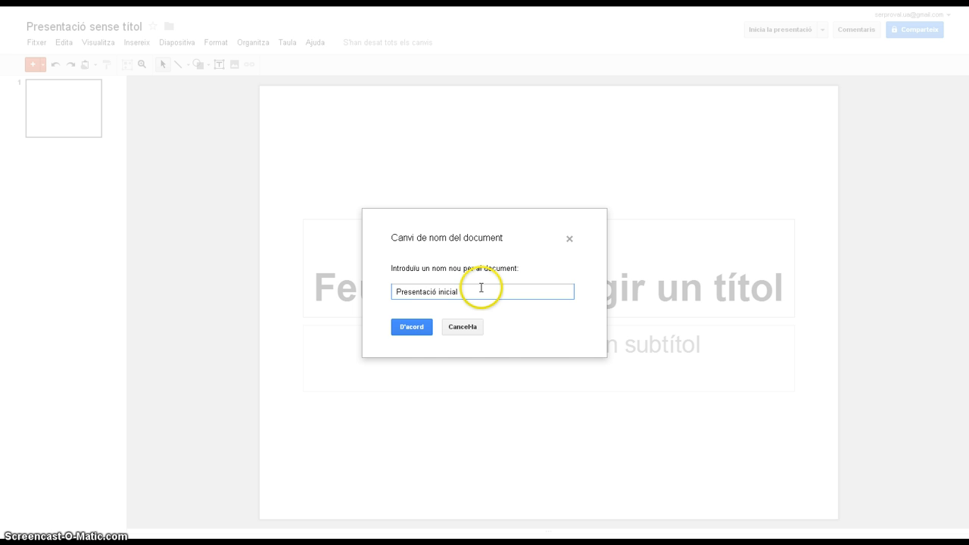
left_click(421, 327)
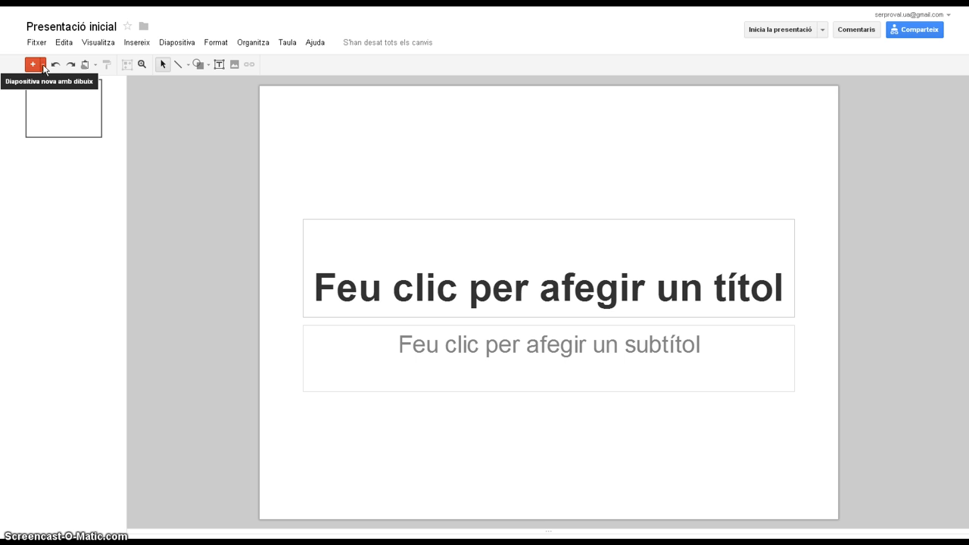
Enter "hola" as the title of the first slide and close the presentation.
left_click(424, 269)
type("hola")
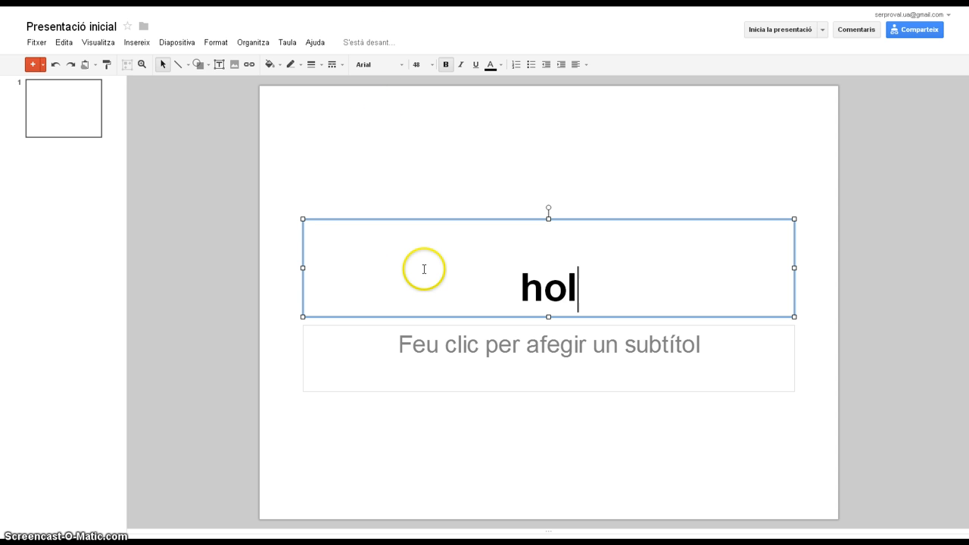
mouse_move(389, 46)
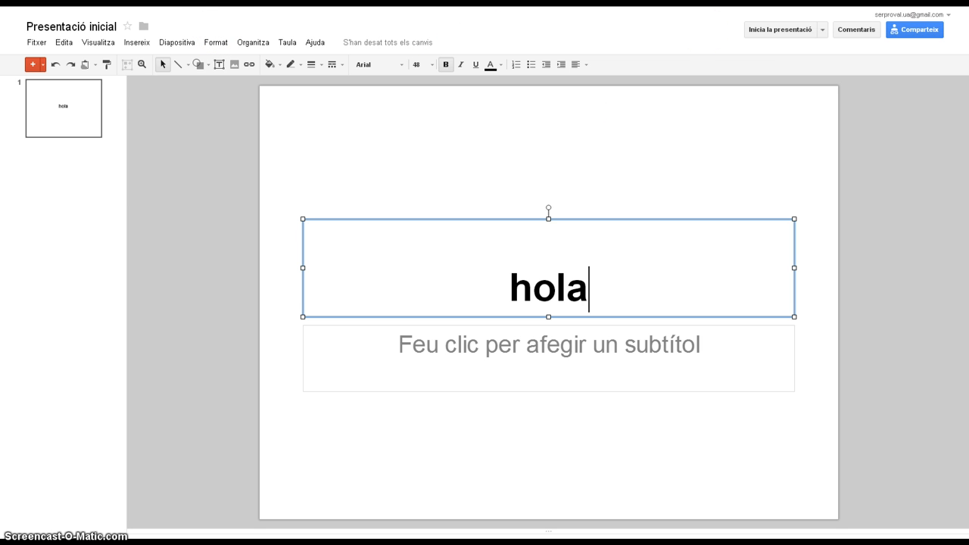
key("ctrl+w")
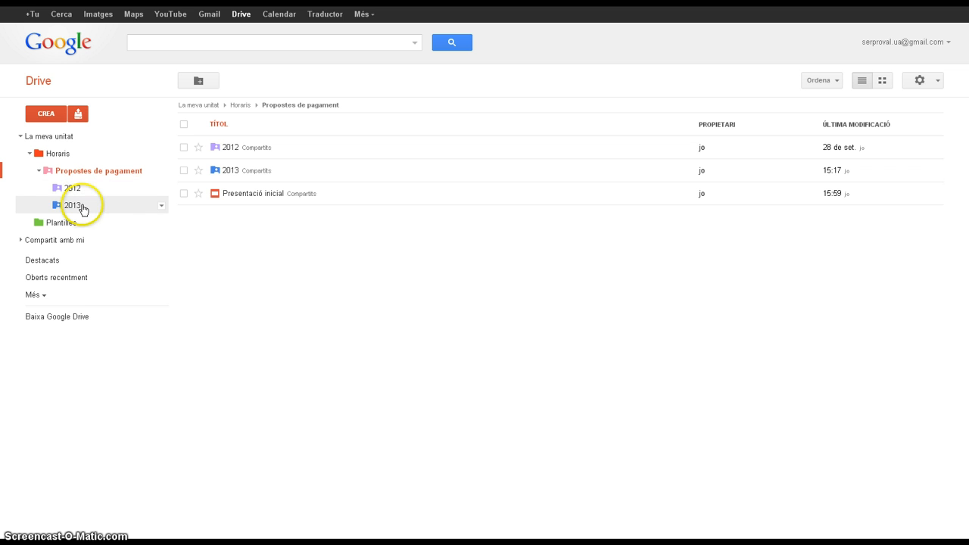
Review the sharing settings of the 2013 folder to see who has access, and close them.
left_click(160, 208)
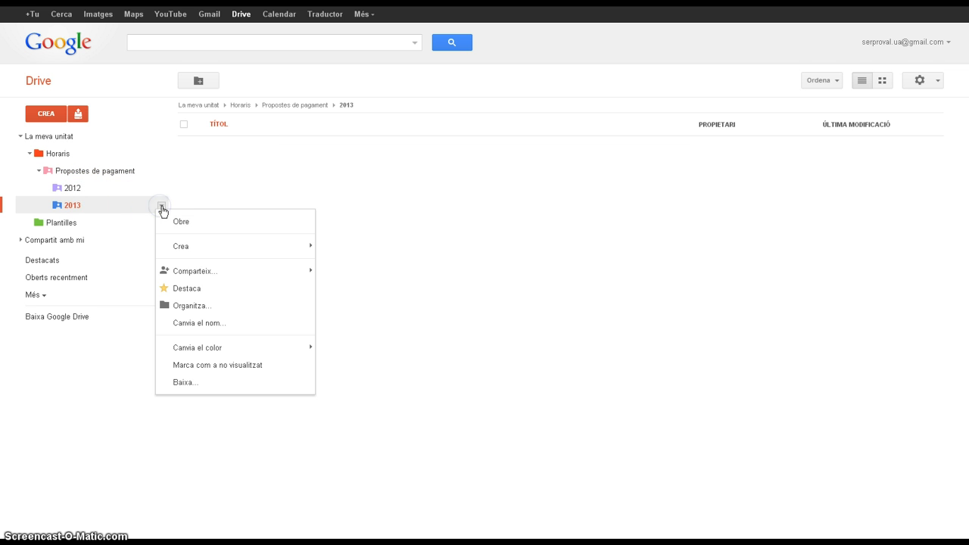
left_click(195, 271)
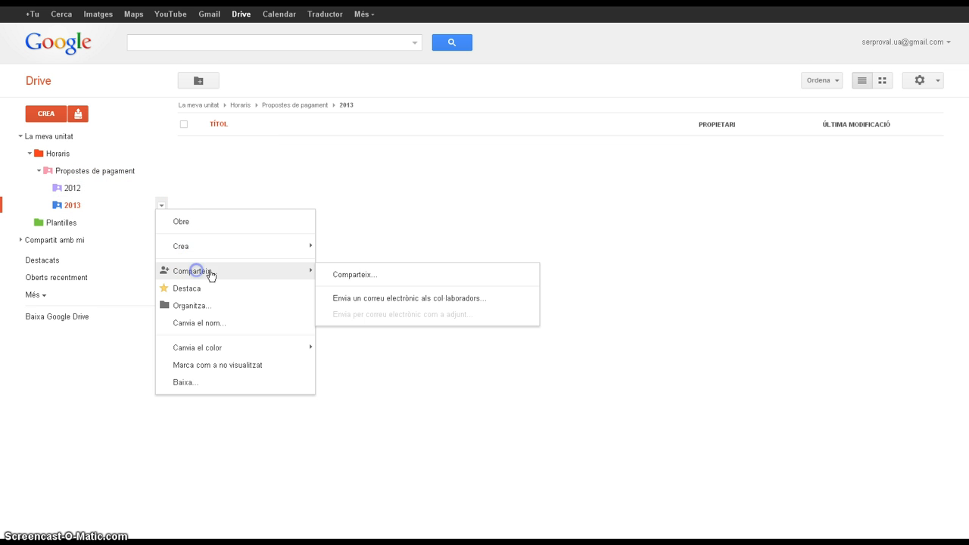
left_click(357, 275)
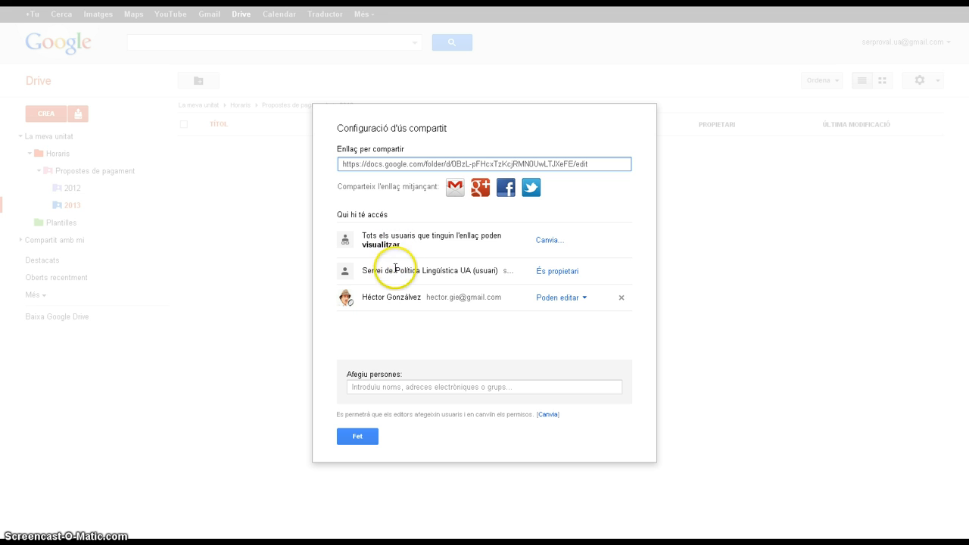
left_click(355, 437)
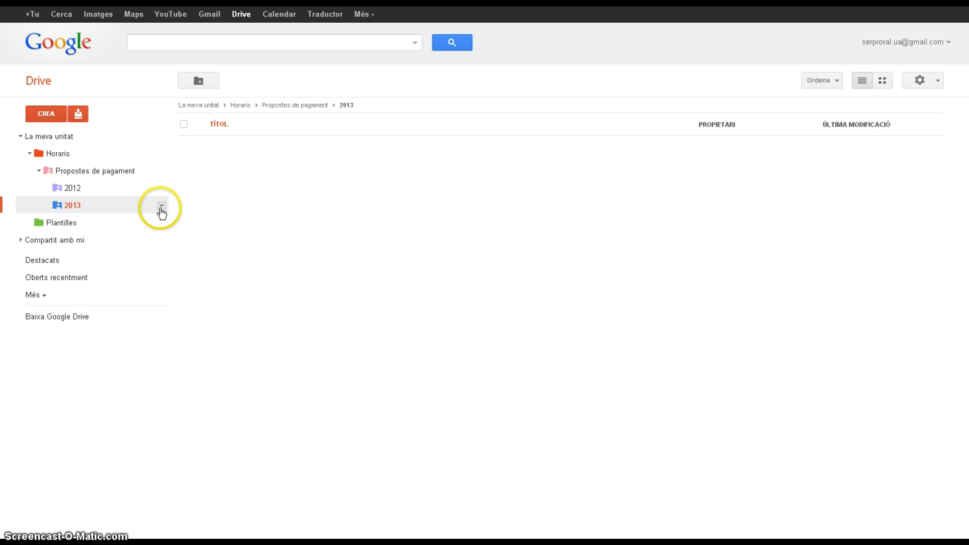
Create a new spreadsheet inside the 2013 folder, sharing it with the folder's permissions.
left_click(161, 209)
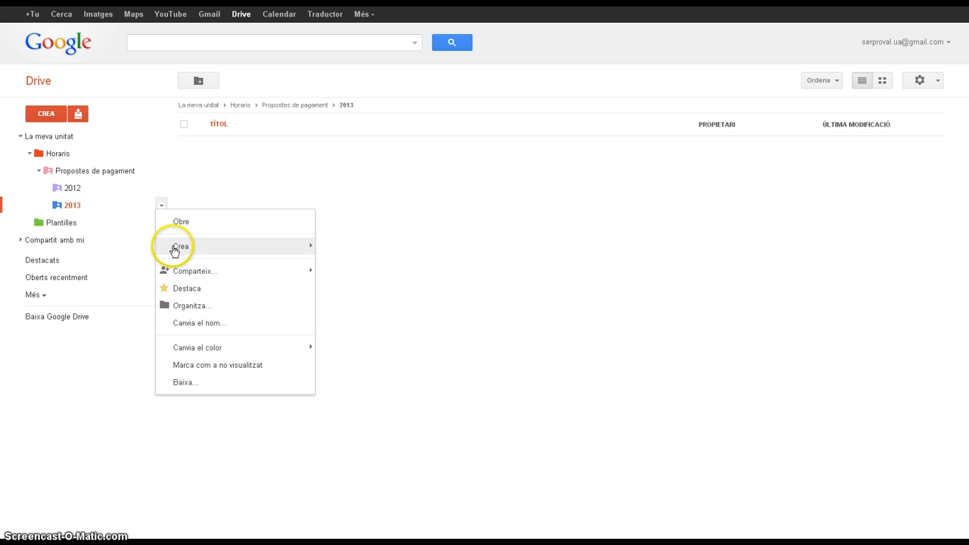
mouse_move(175, 250)
left_click(336, 284)
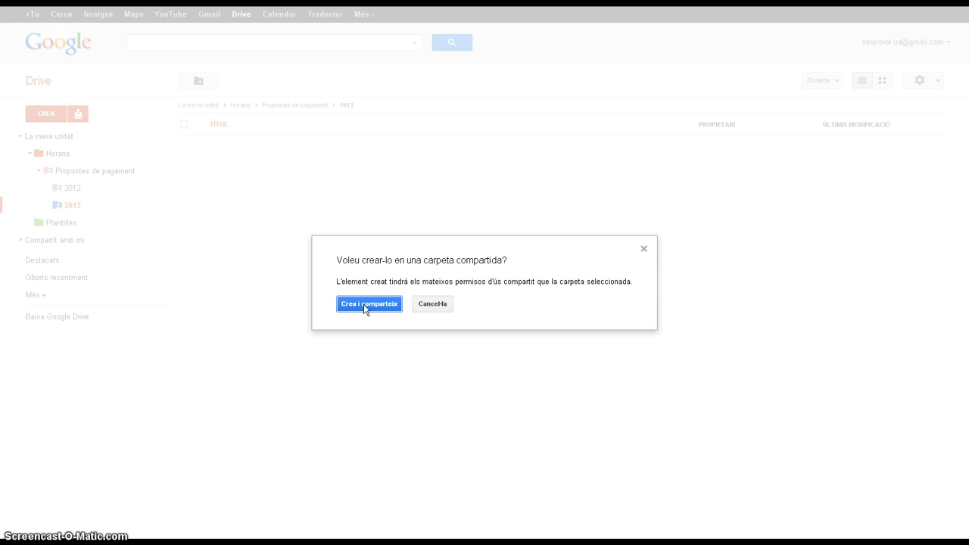
left_click(364, 304)
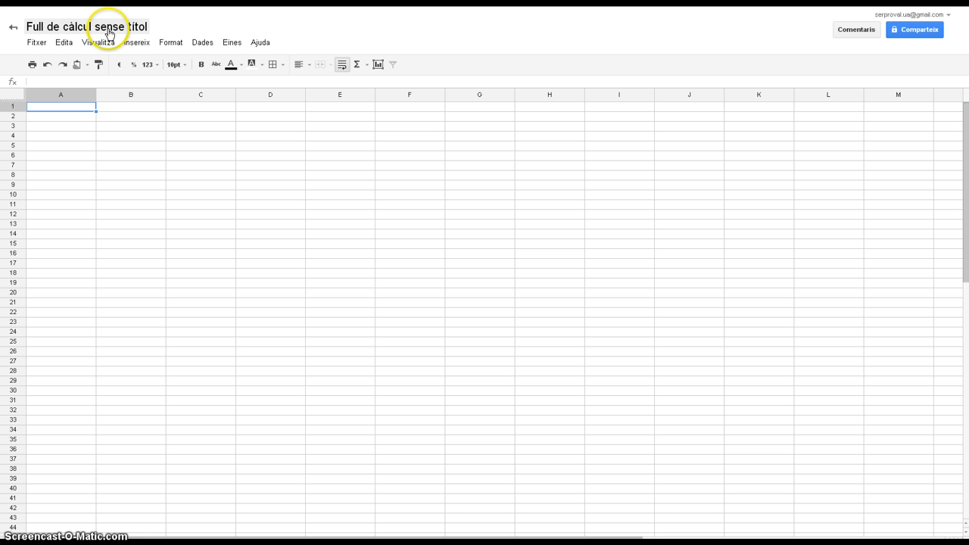
Rename the new spreadsheet as "Full inicial".
left_click(110, 28)
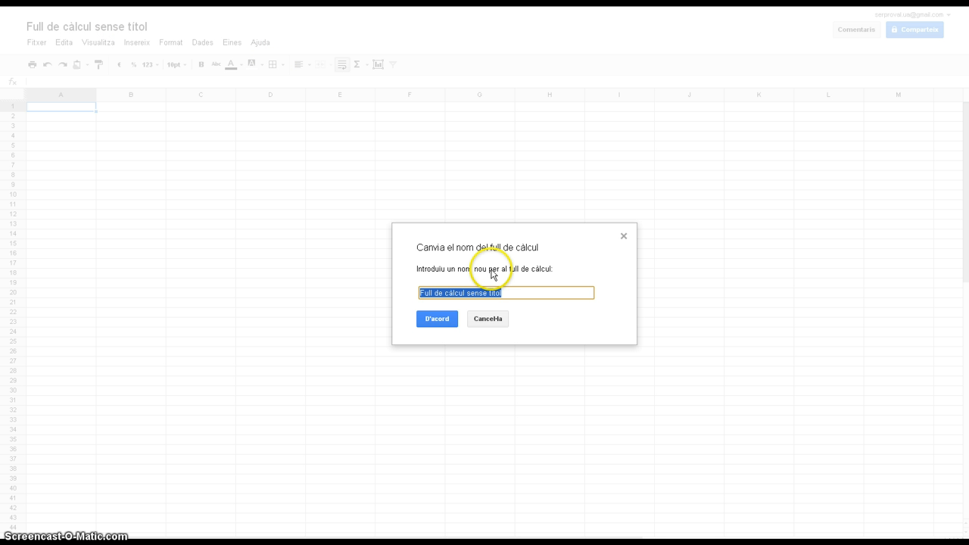
type("Full inicial")
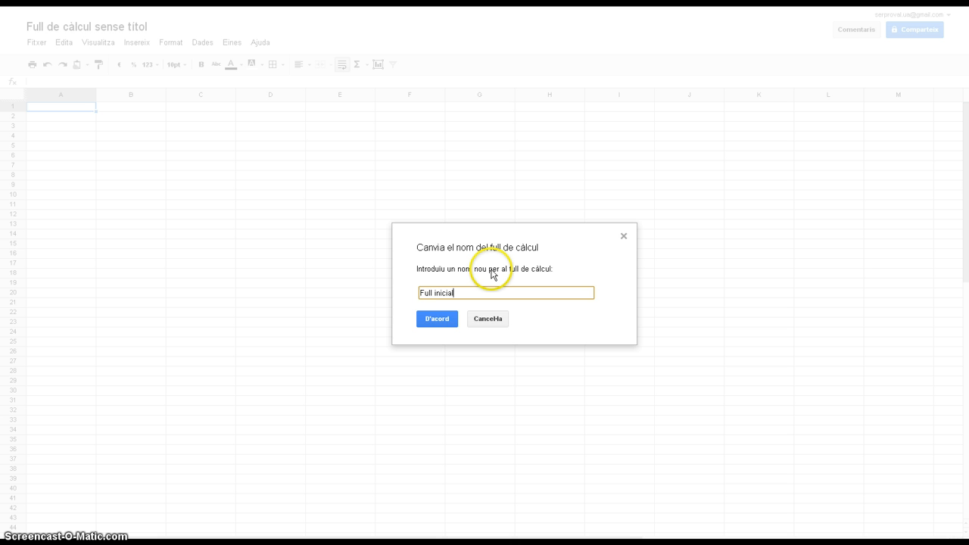
left_click(438, 319)
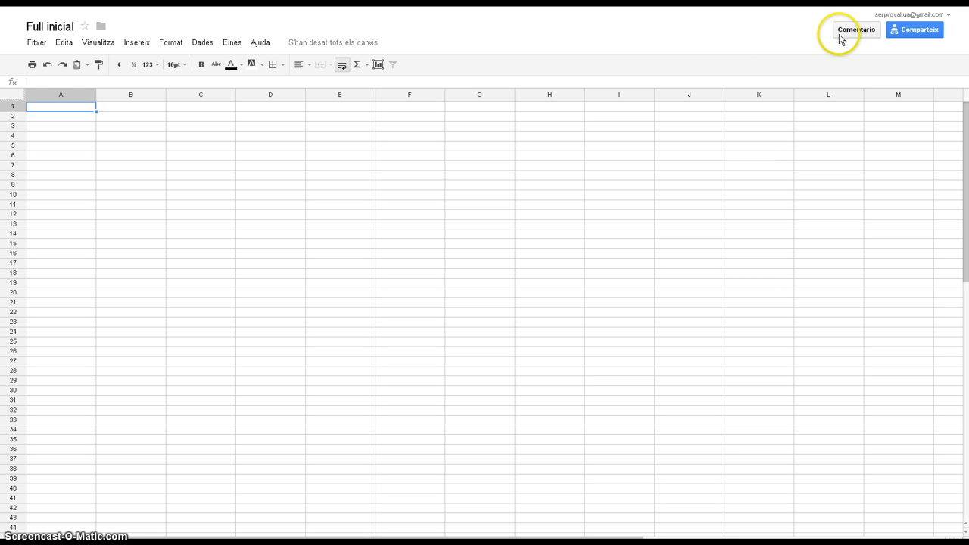
Change the visibility of the Full inicial spreadsheet to Privats in its sharing settings and finish.
left_click(921, 31)
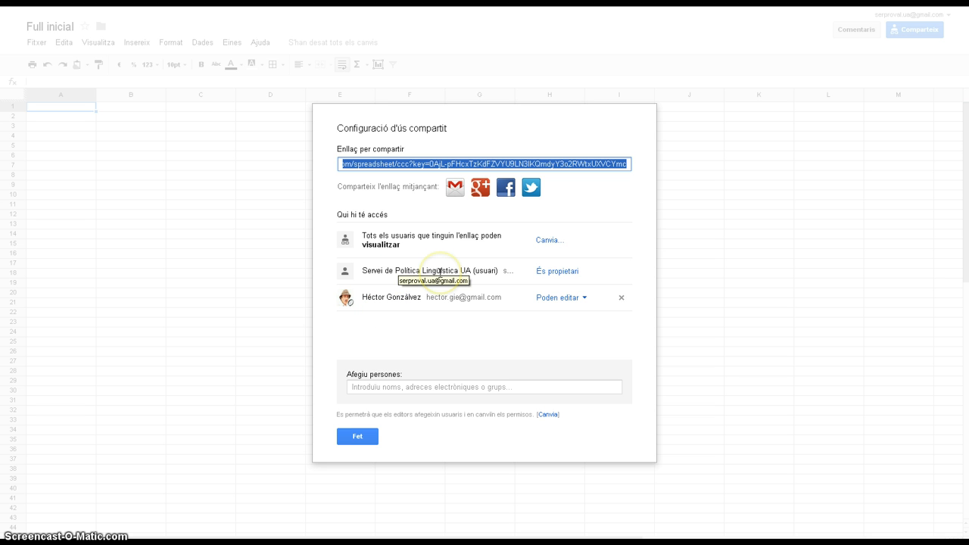
left_click(545, 241)
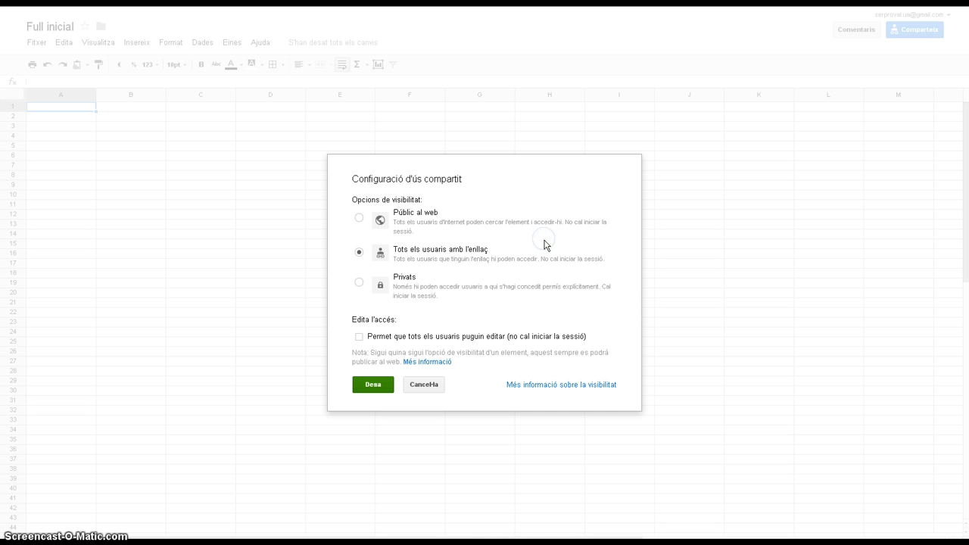
left_click(359, 282)
left_click(367, 355)
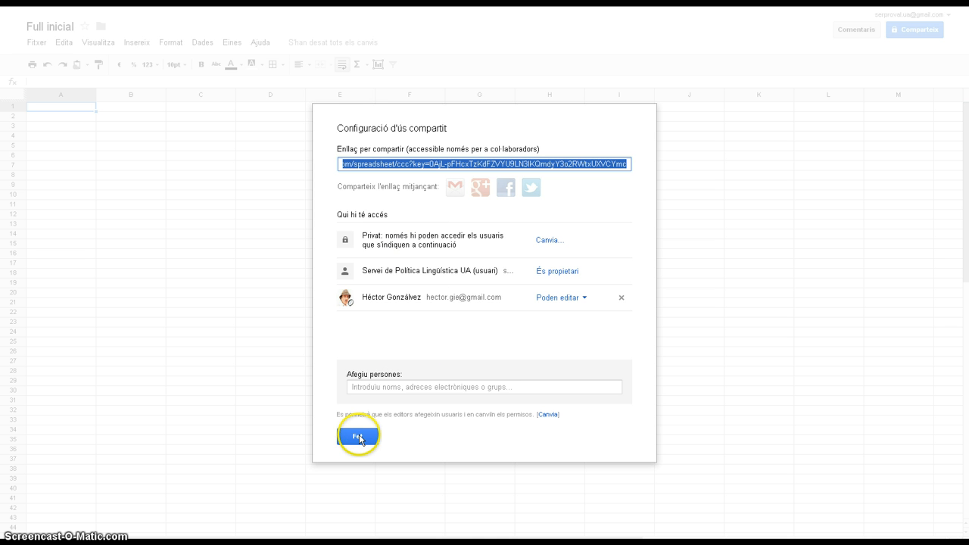
left_click(357, 437)
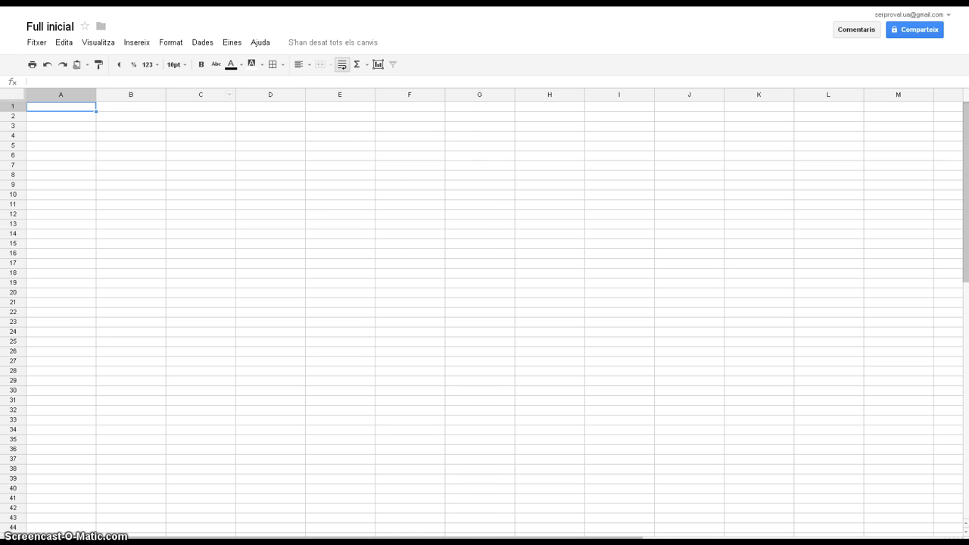
Return to the Drive file list and check who has access to the 2013 folder.
key("ctrl+shift+Tab")
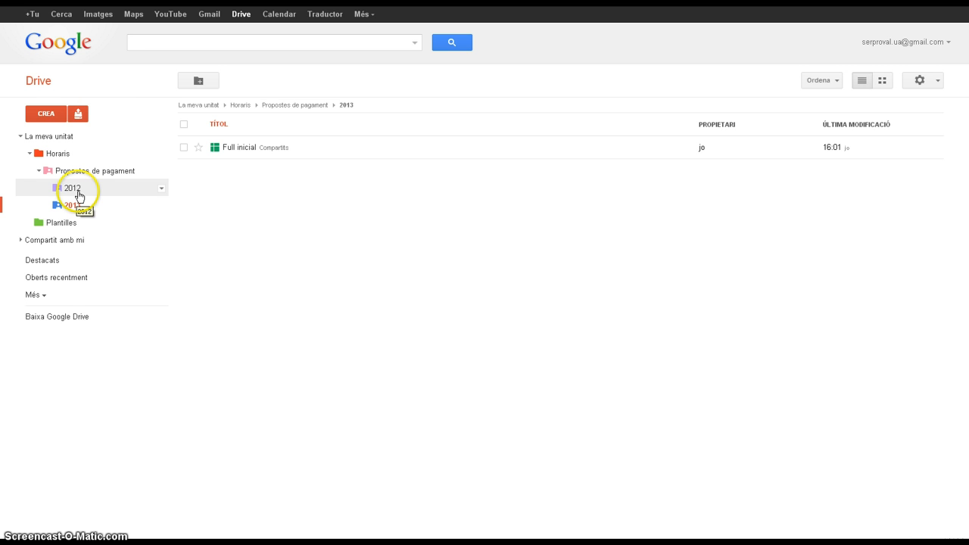
left_click(161, 206)
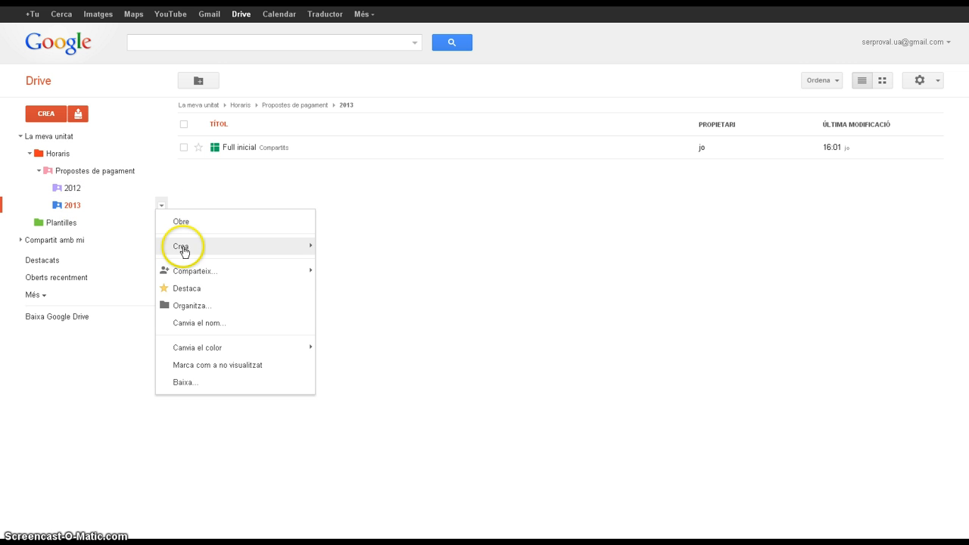
mouse_move(191, 272)
left_click(370, 277)
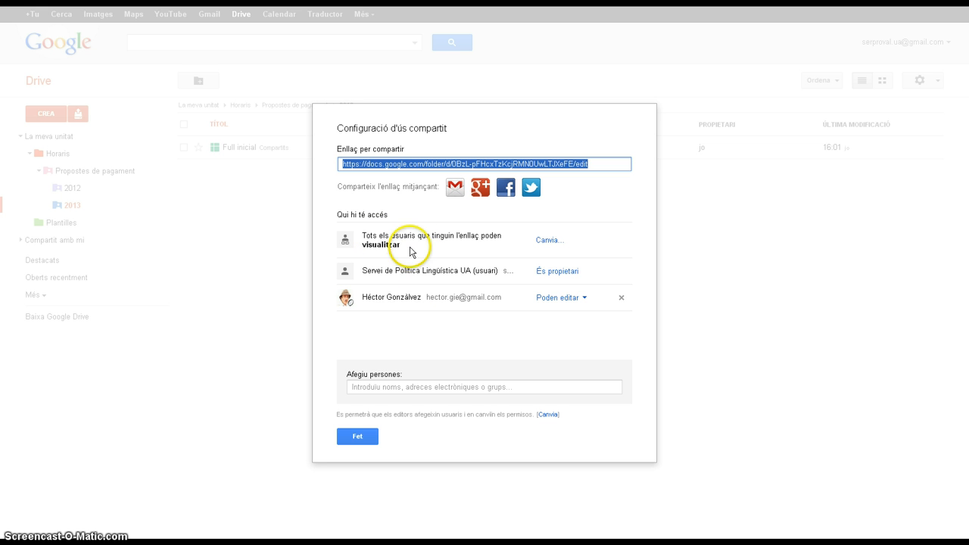
left_click(371, 437)
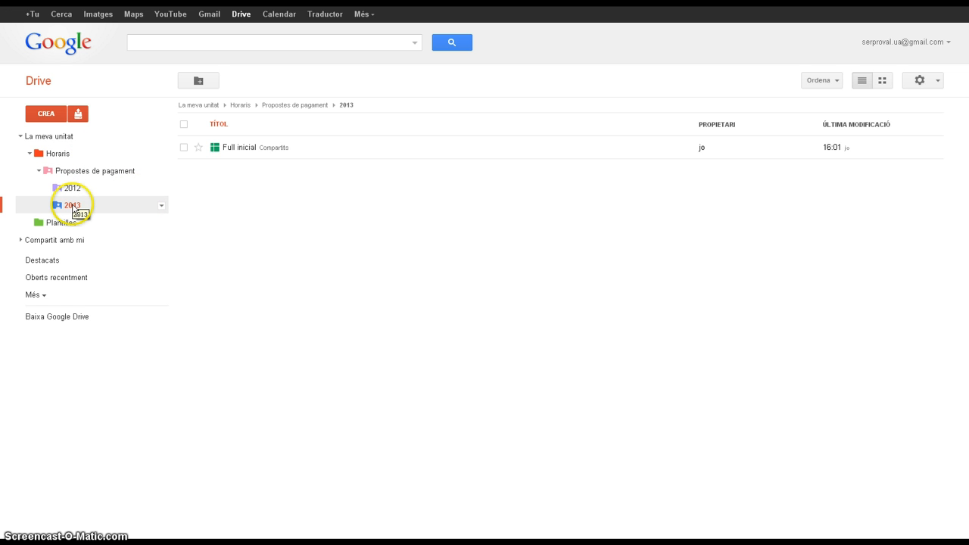
Show the Drive activity list and open the 2013 folder from the Full inicial entry.
left_click(35, 295)
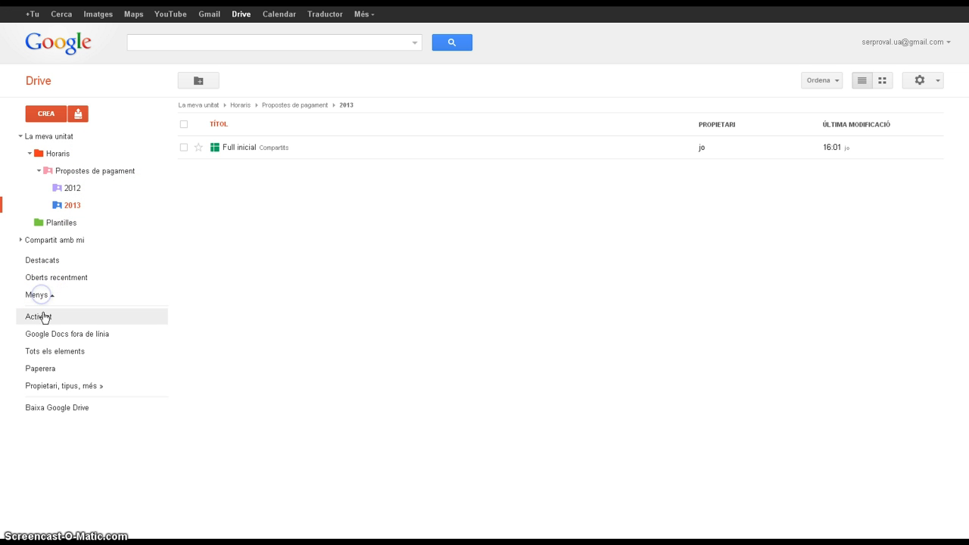
left_click(44, 317)
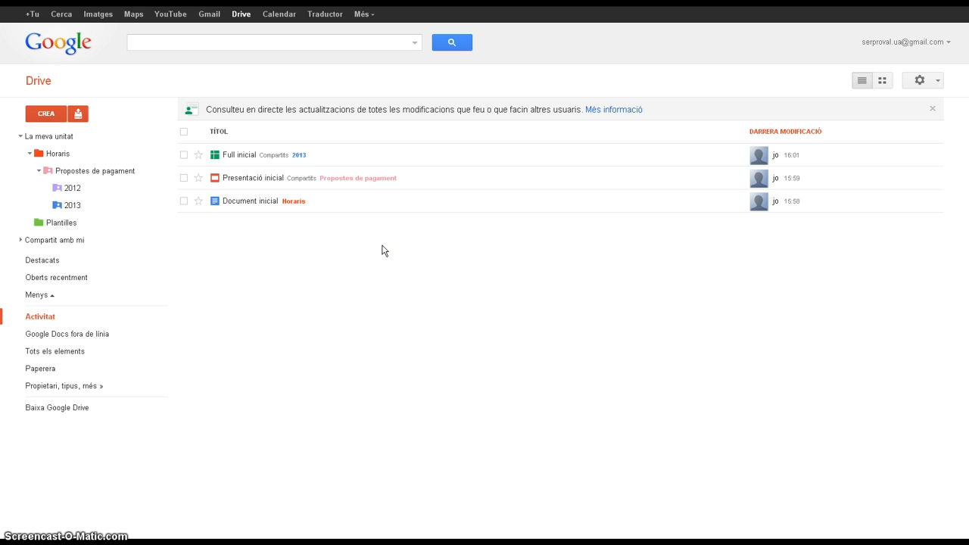
left_click(299, 154)
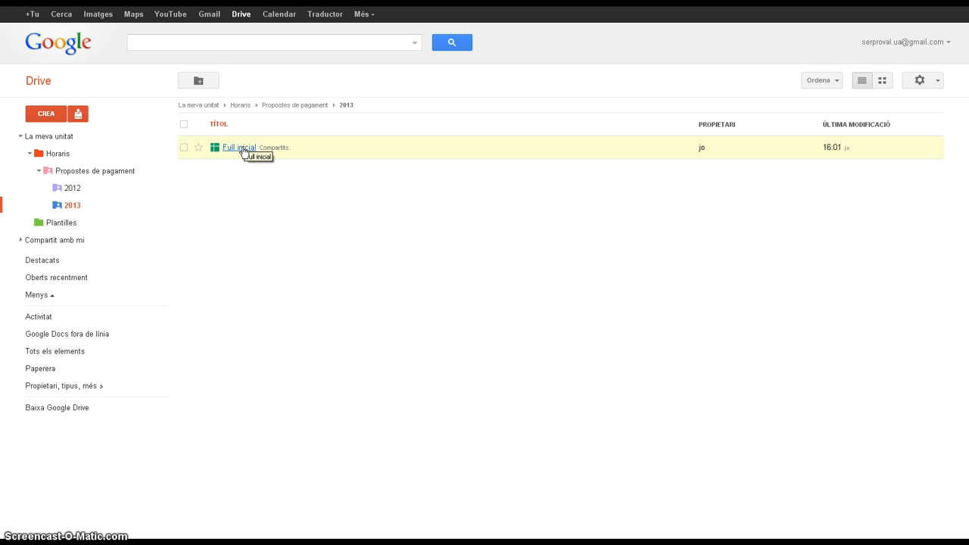
Move the Full inicial spreadsheet out of the shared 2013 folder into Horaris and open Horaris.
left_click_drag(180, 149, 45, 155)
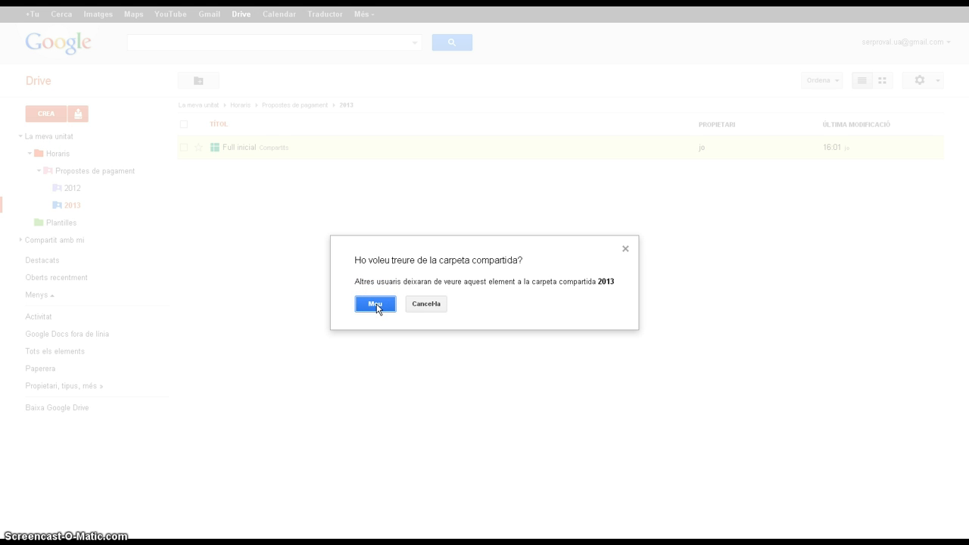
left_click(376, 304)
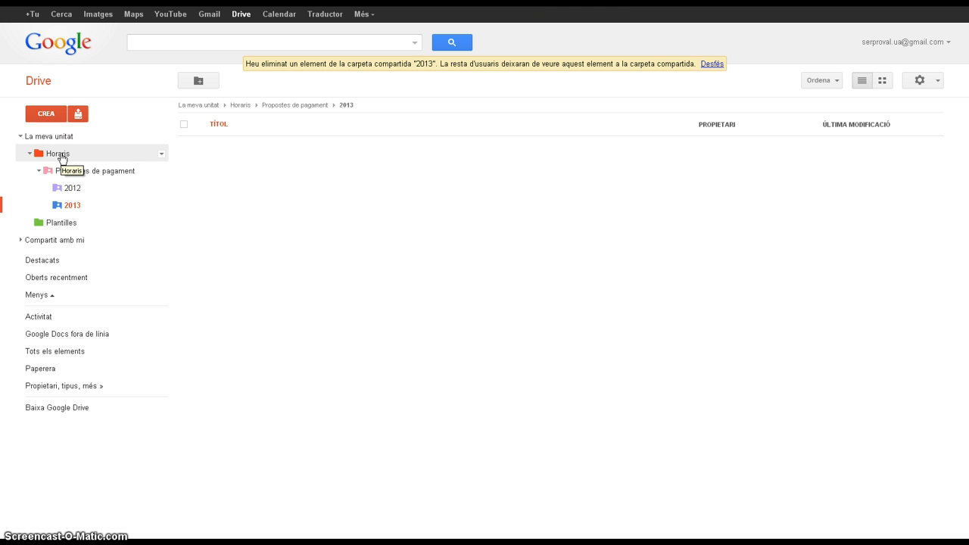
left_click(61, 155)
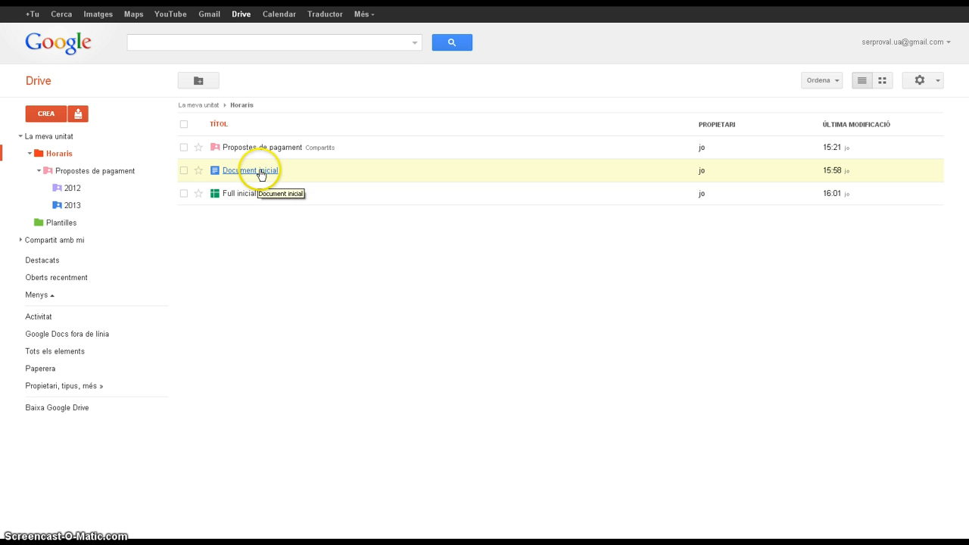
Review the sharing settings of Document inicial in the Horaris folder and close them.
right_click(261, 172)
mouse_move(297, 224)
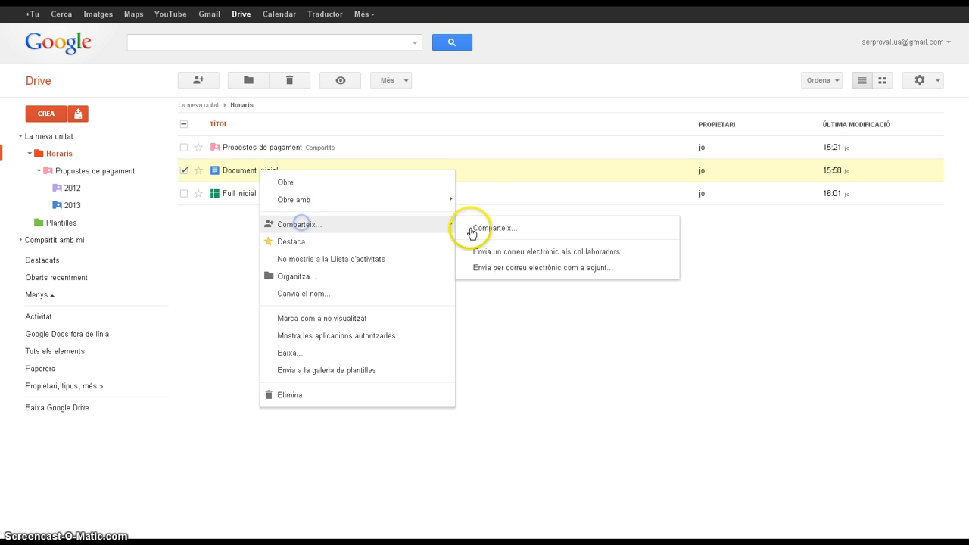
left_click(488, 228)
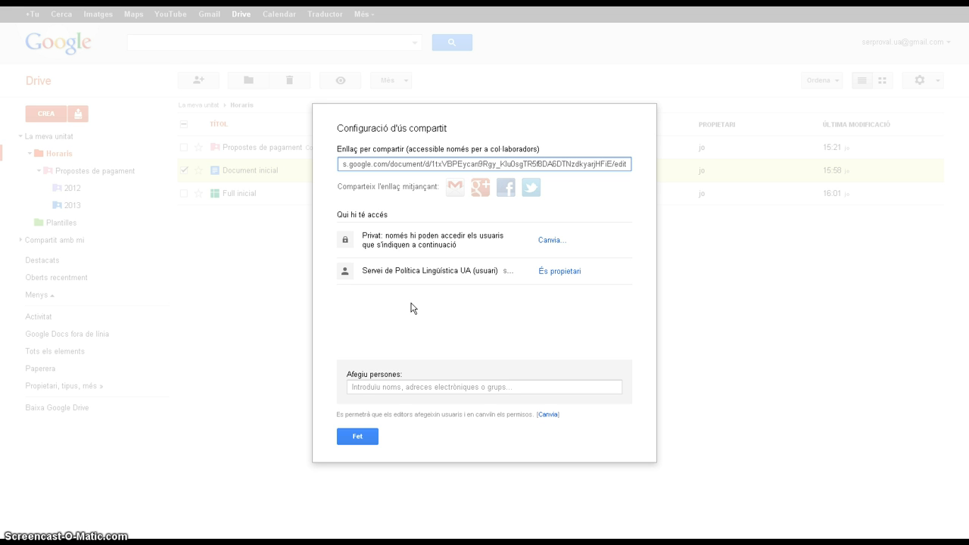
left_click(360, 438)
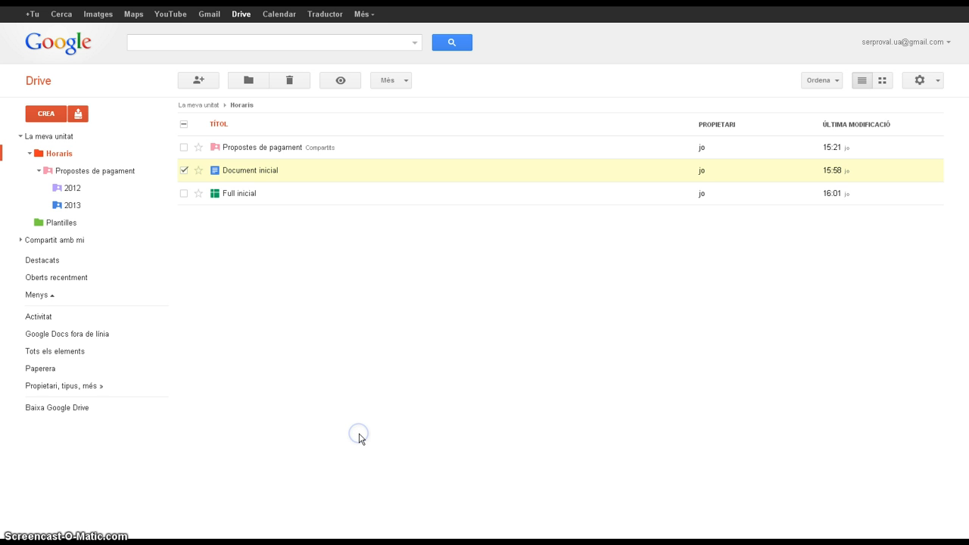
left_click(334, 331)
Switch to Gmail to read the sharing notification for "Google Drive i Calendar per al PAS", and return to Drive.
left_click(218, 15)
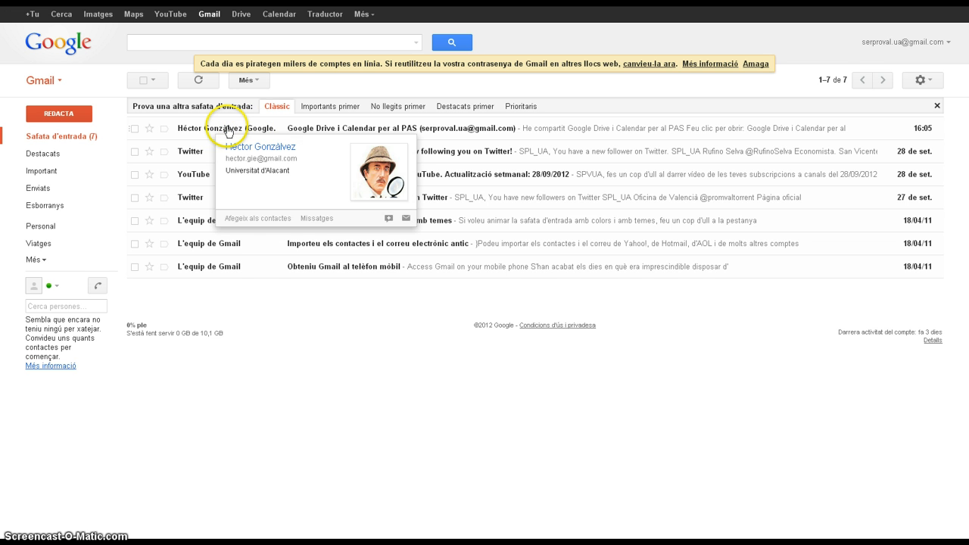
left_click(391, 129)
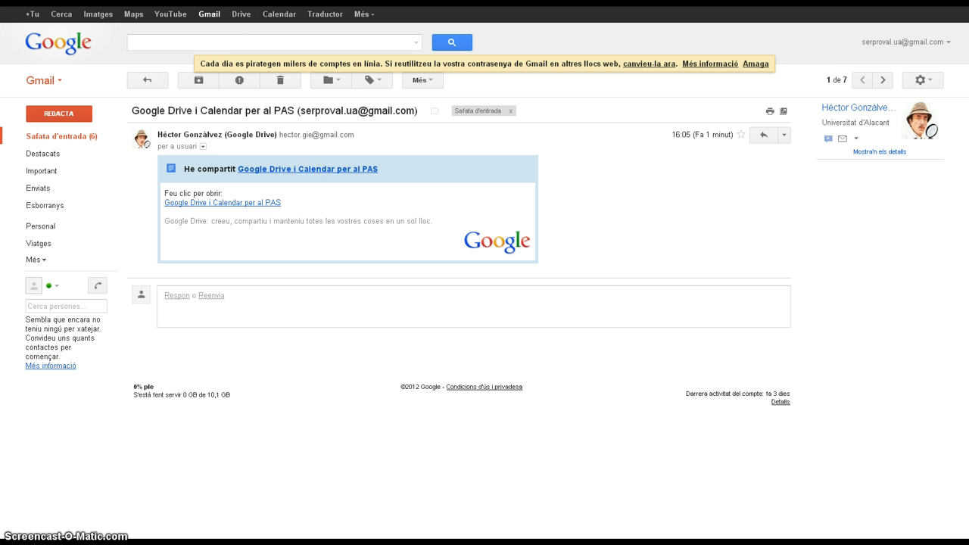
left_click(231, 3)
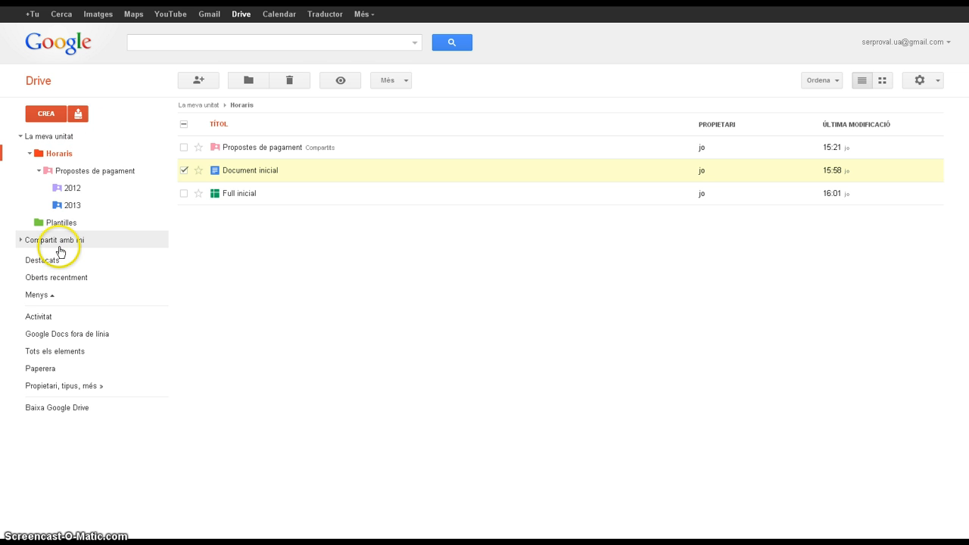
Open the "Google Drive i Calendar per al PAS" document from Compartit amb mi and expand its list of other viewers.
left_click(26, 240)
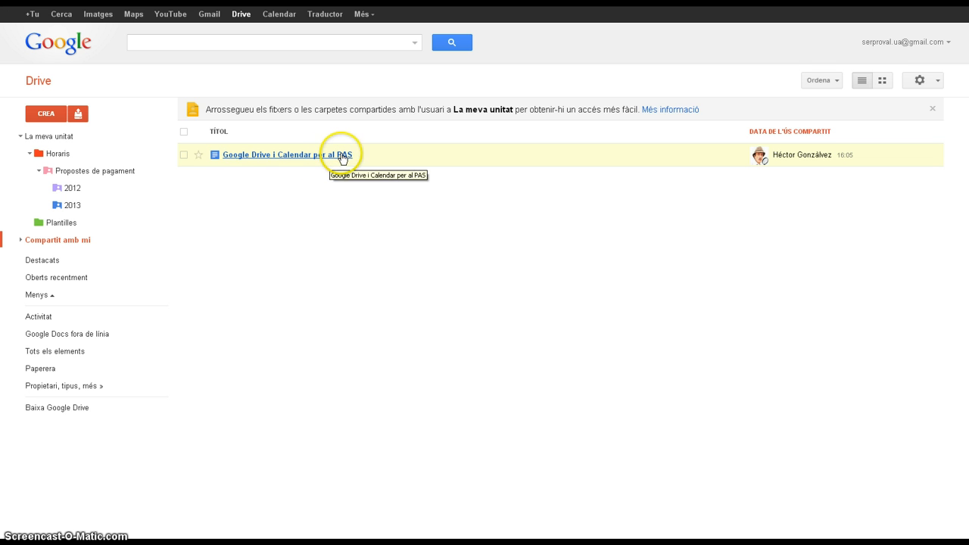
left_click(280, 158)
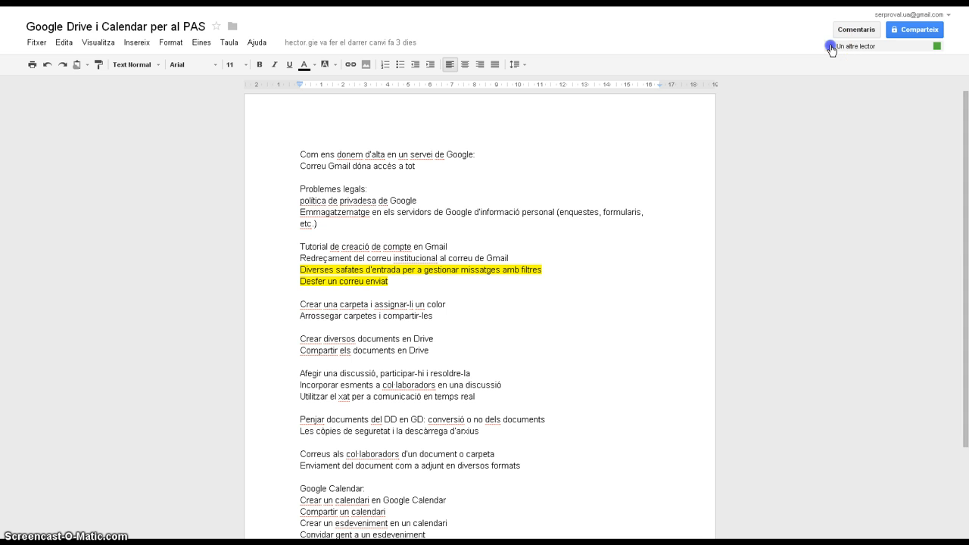
left_click(831, 48)
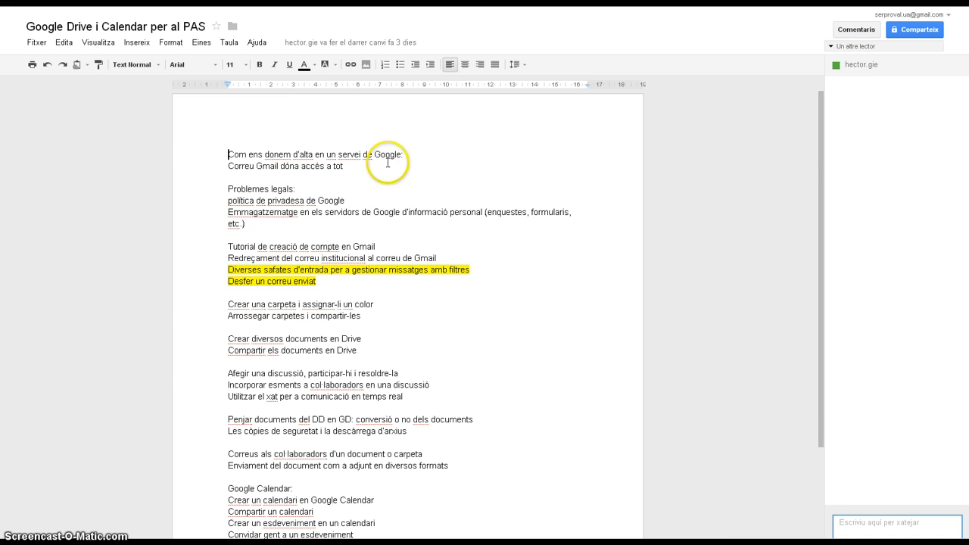
Add the sample text "adfasdfkjasñdlkjfañdlkjfañlkdjf" on a new line below "Correu Gmail dóna accés a tot", with a blank line between.
left_click(350, 165)
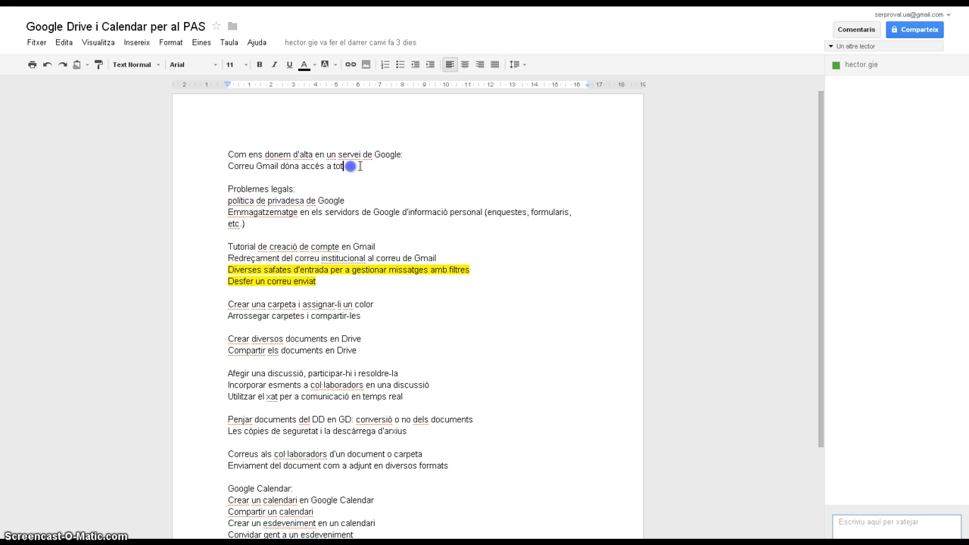
key("Return")
key("Return")
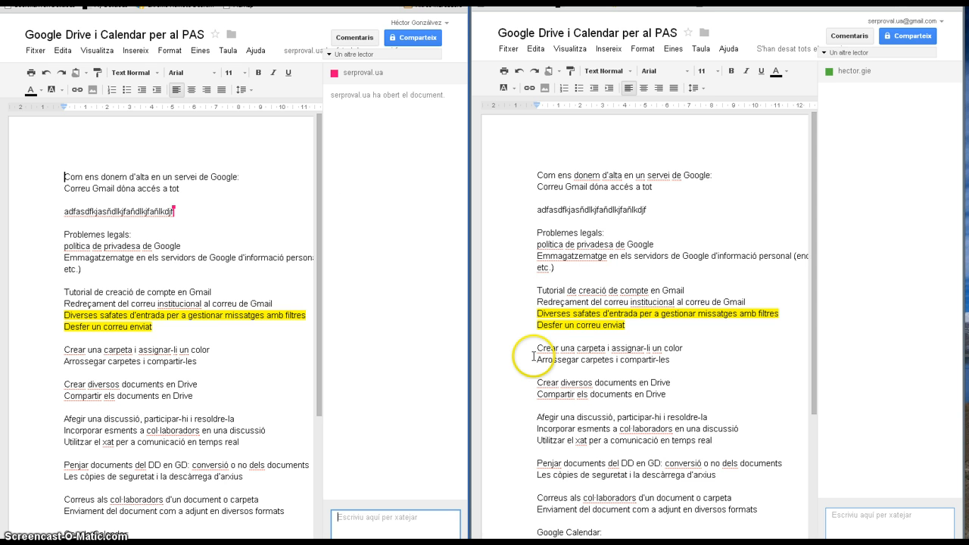
Select the line of sample text above "Problemes legals:" and delete it.
left_click(652, 209)
left_click_drag(653, 209, 538, 210)
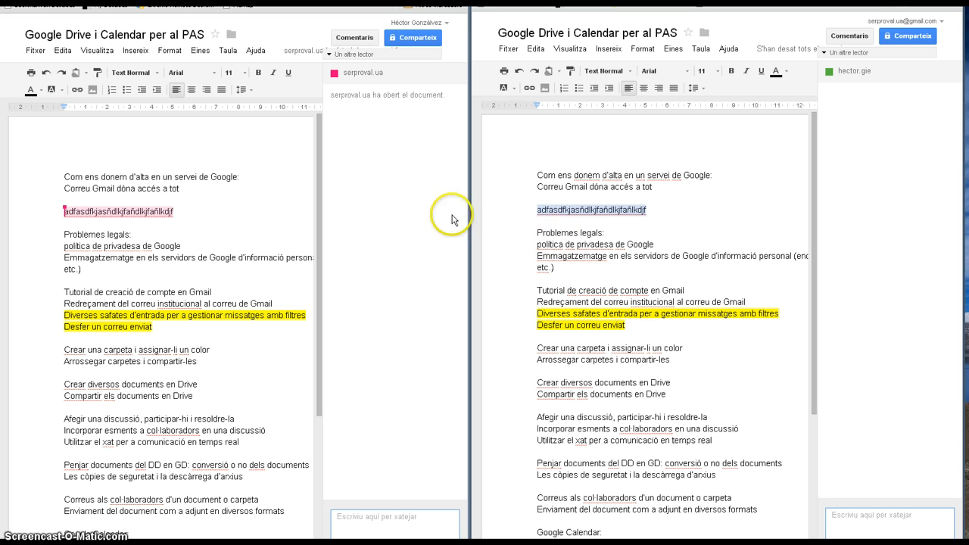
left_click(536, 210)
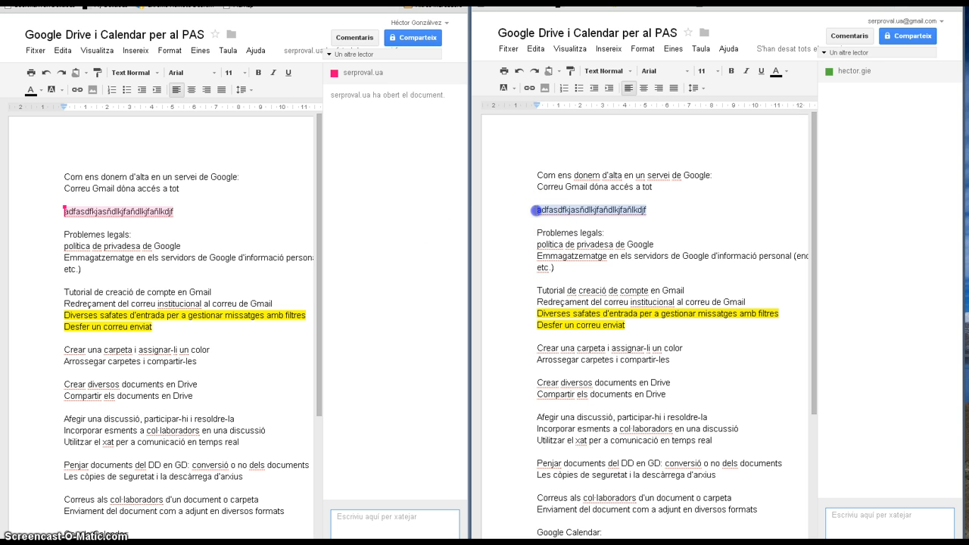
left_click_drag(536, 210, 624, 212)
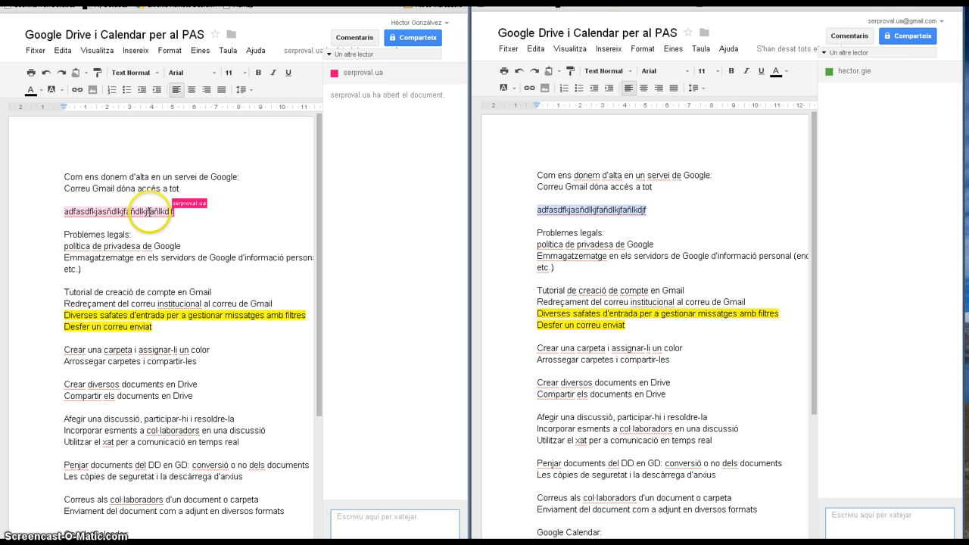
triple_click(588, 210)
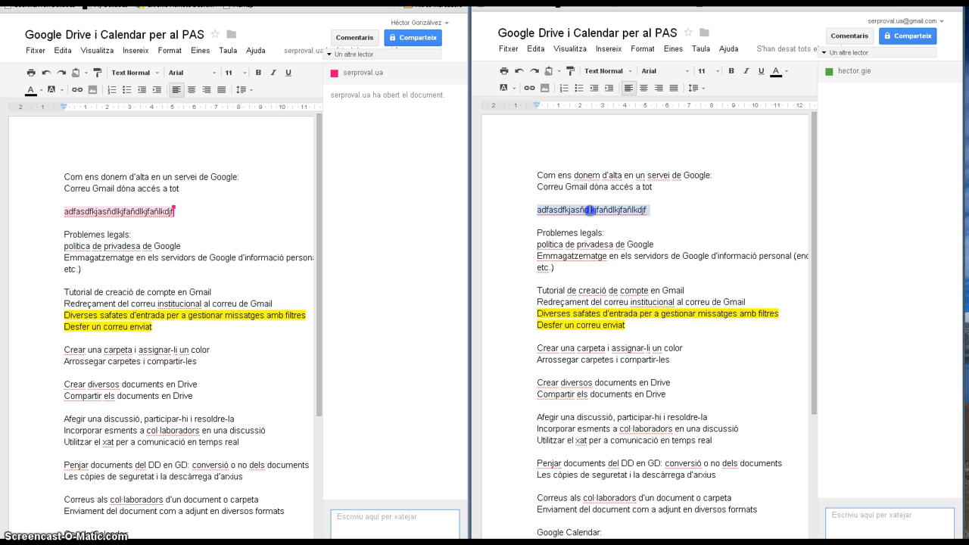
key("BackSpace")
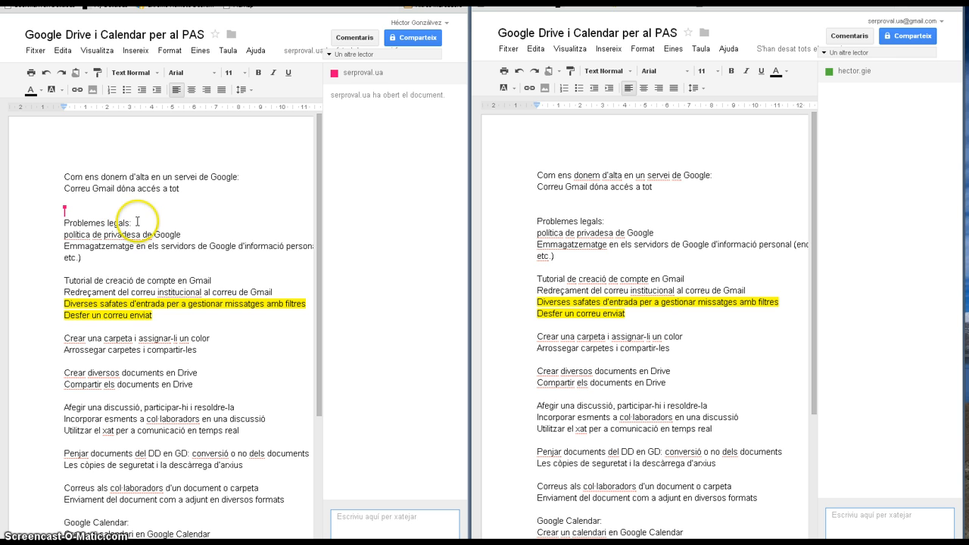
Delete the colon after "Problemes legals" in the collaborator's window of the shared document.
left_click(133, 221)
key("BackSpace")
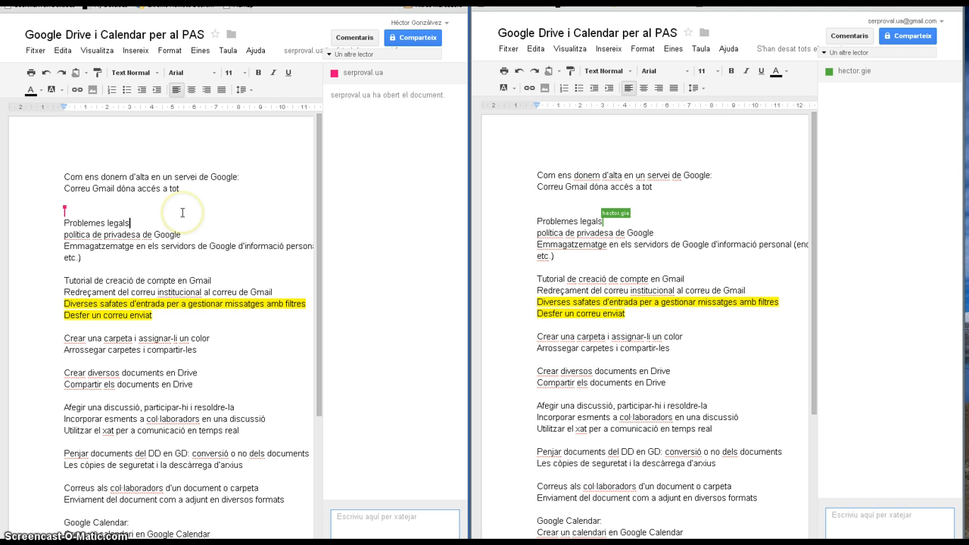